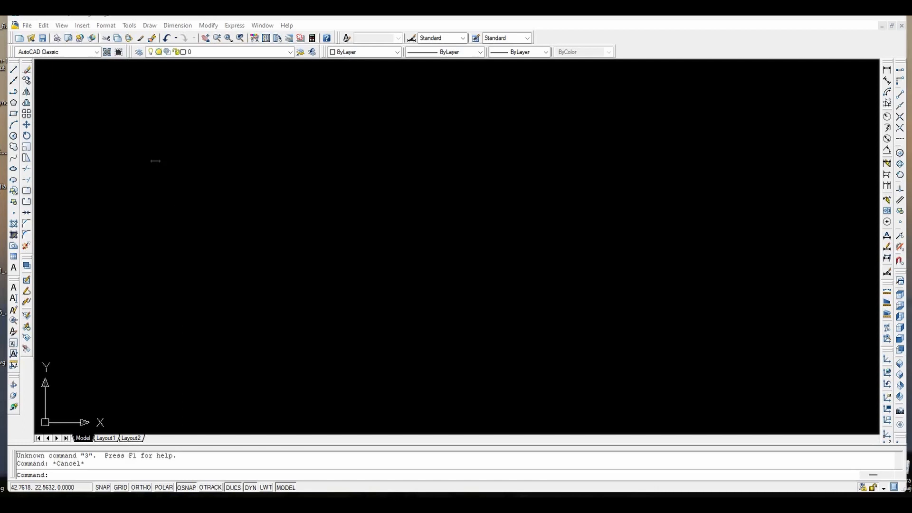
Draw a three-sided polygon by its edge with Ortho on, giving an inverted triangle with a horizontal upper edge about 15 units long
left_click(14, 103)
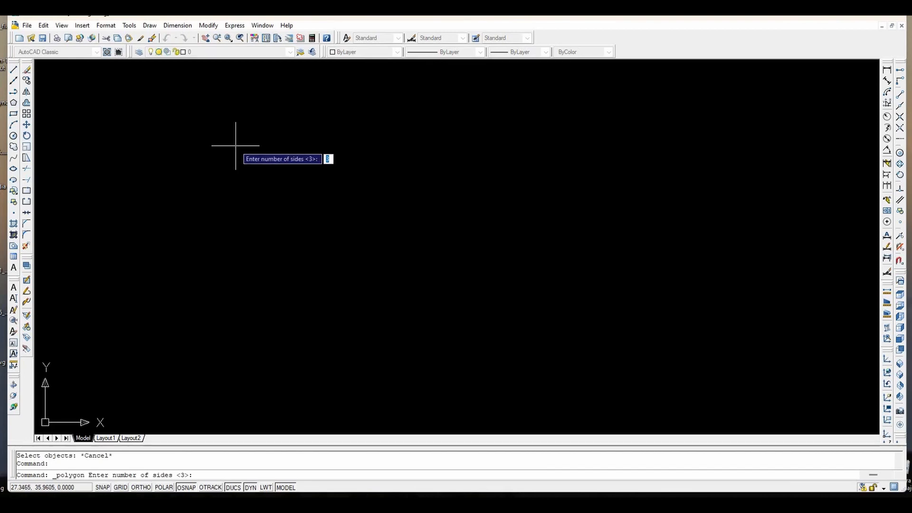
key("Return")
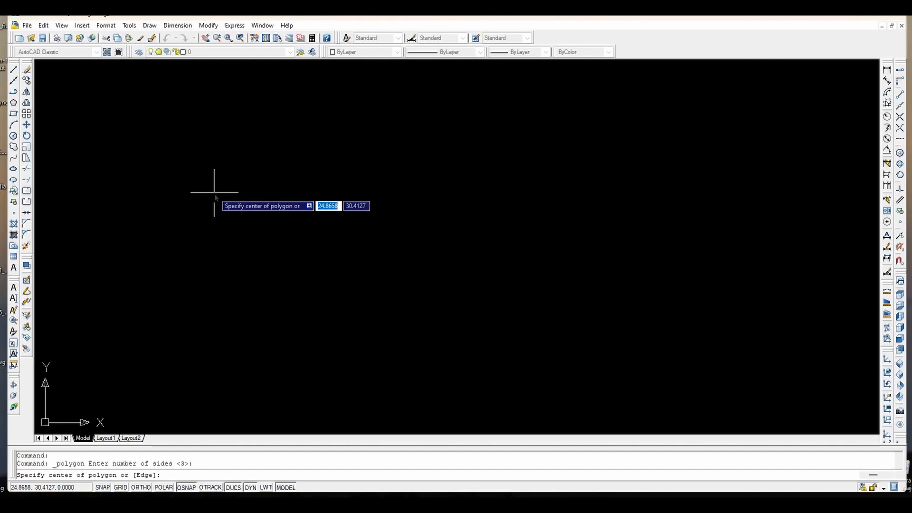
type("e")
key("Return")
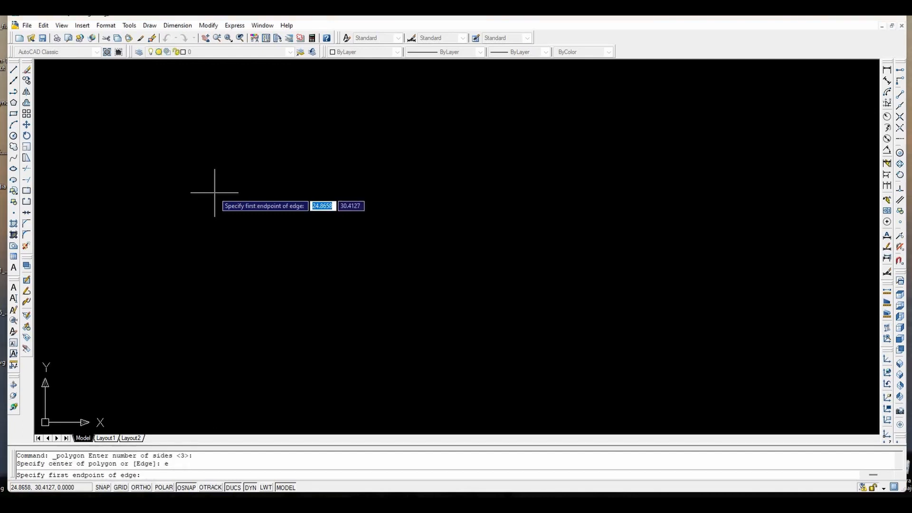
left_click(274, 183)
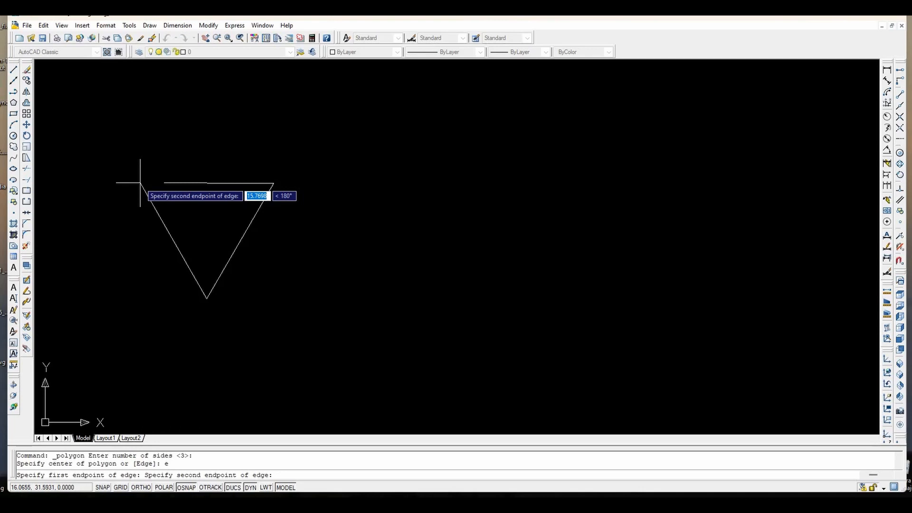
key("F8")
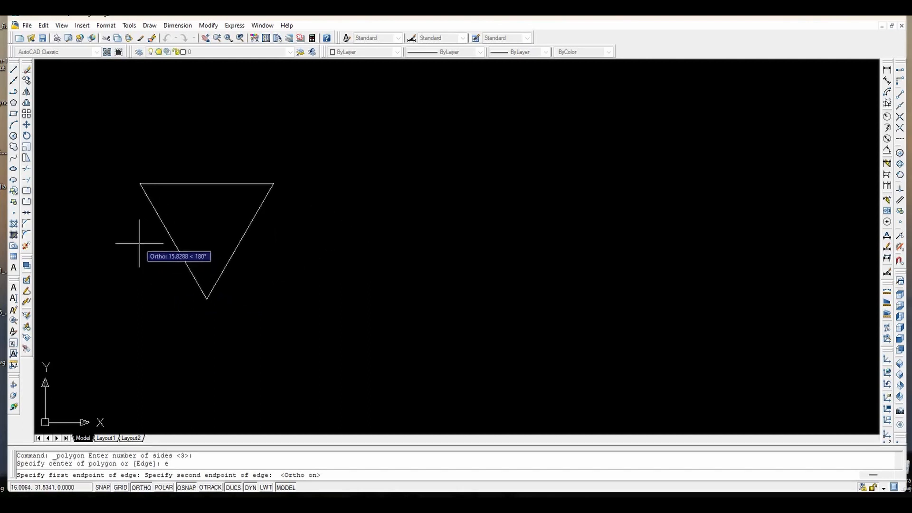
left_click(143, 243)
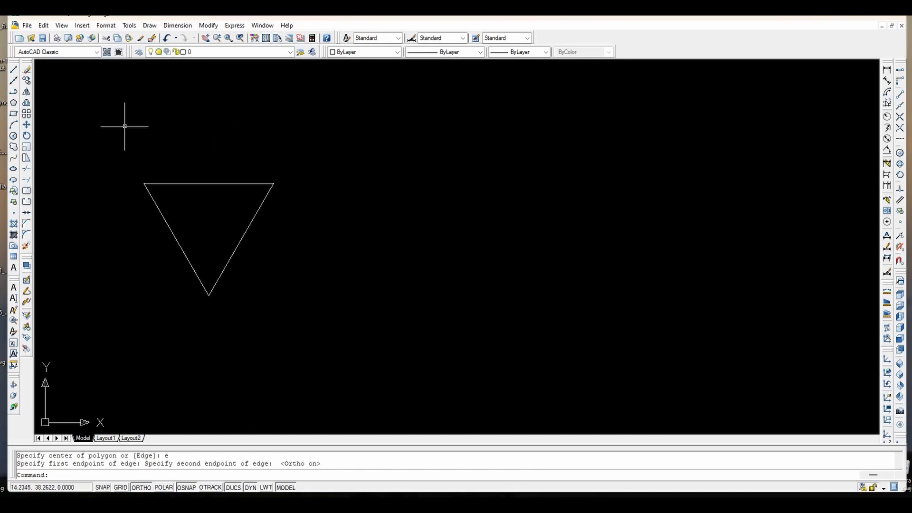
Draw lines from the triangle's three corners to the opposite midpoints and trim them so each ends at the centre
left_click(13, 69)
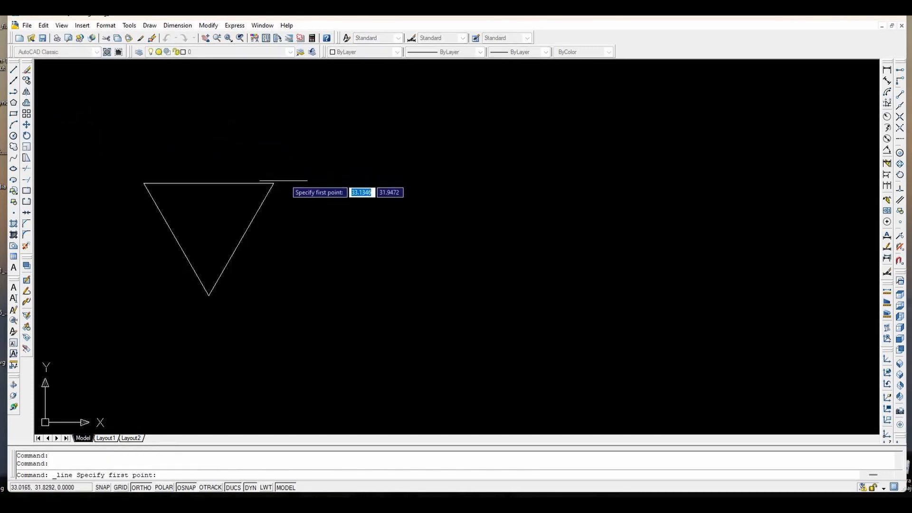
left_click(274, 183)
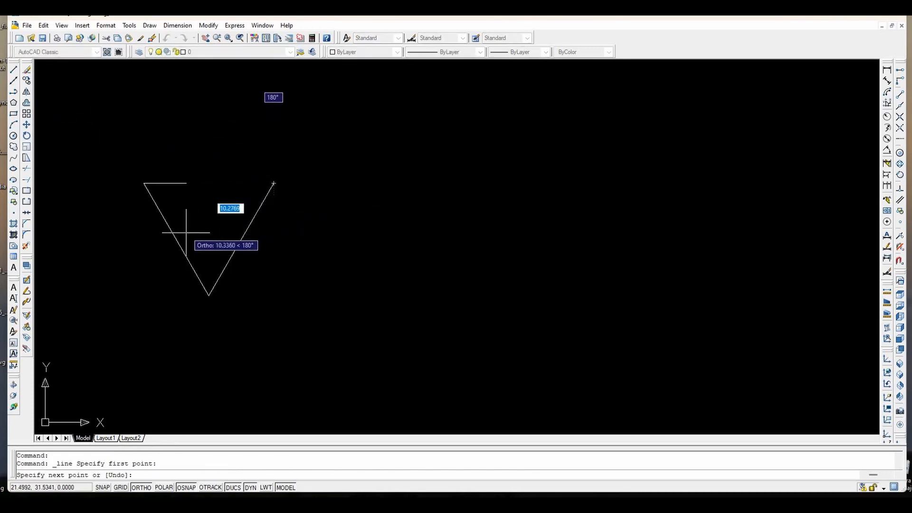
left_click(175, 236)
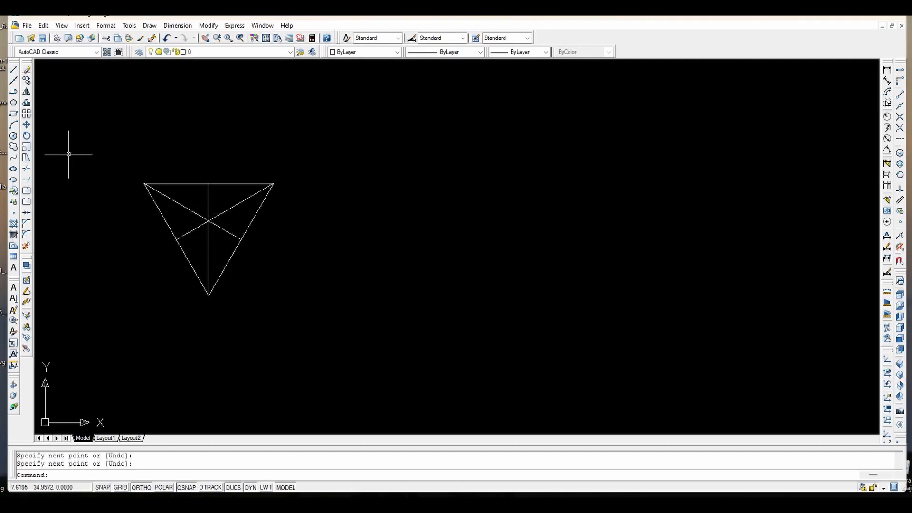
left_click(26, 169)
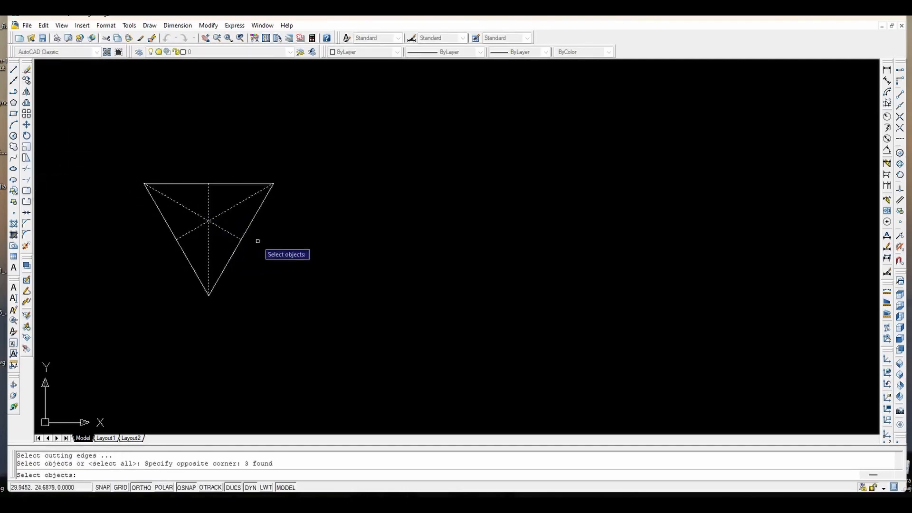
key("Return")
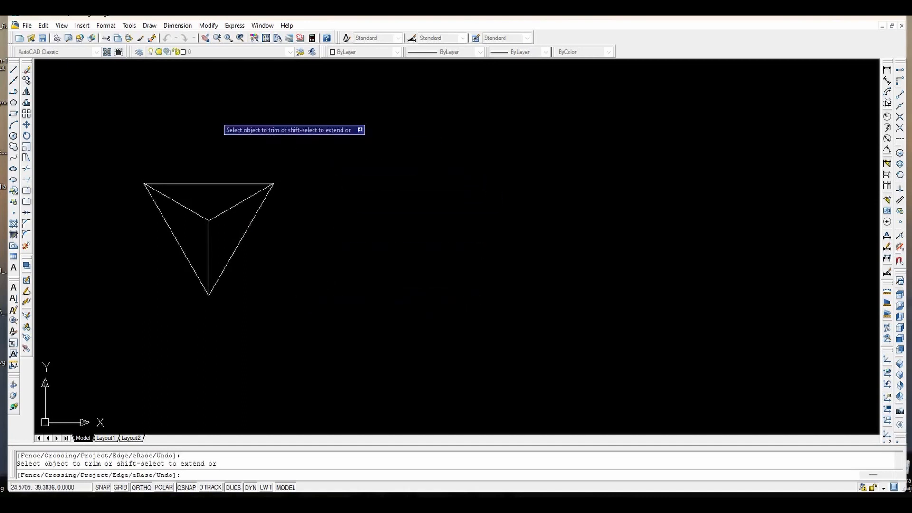
key("Return")
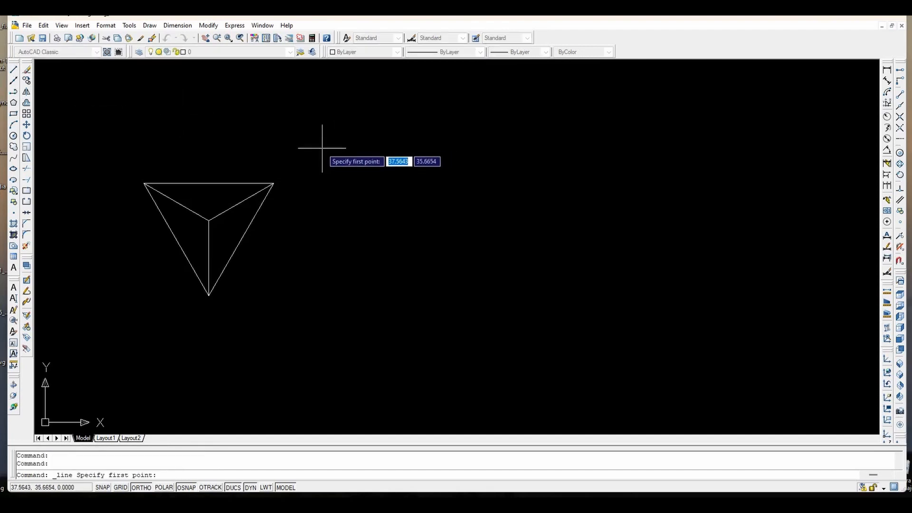
Draw a vertical reference line beside the triangle and a horizontal projection line from the triangle's upper-right corner across it
left_click(322, 148)
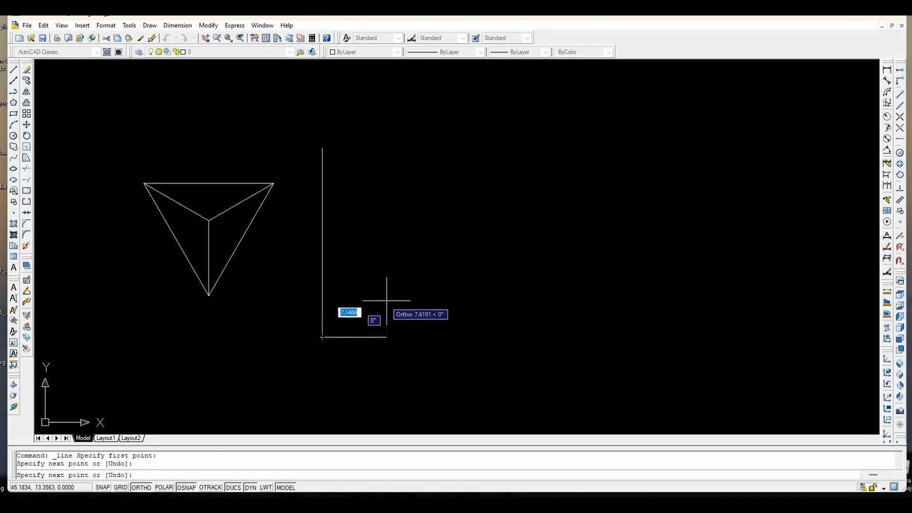
key("Return")
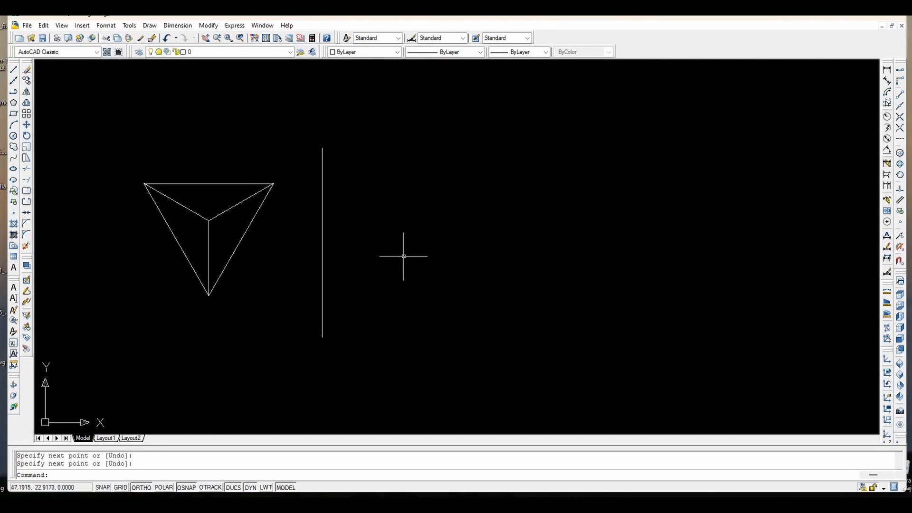
left_click(13, 70)
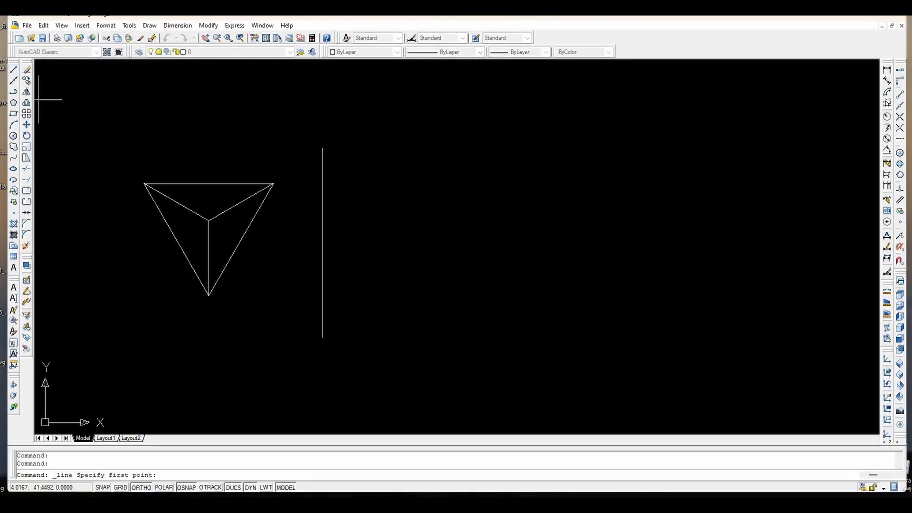
left_click(273, 183)
left_click(647, 184)
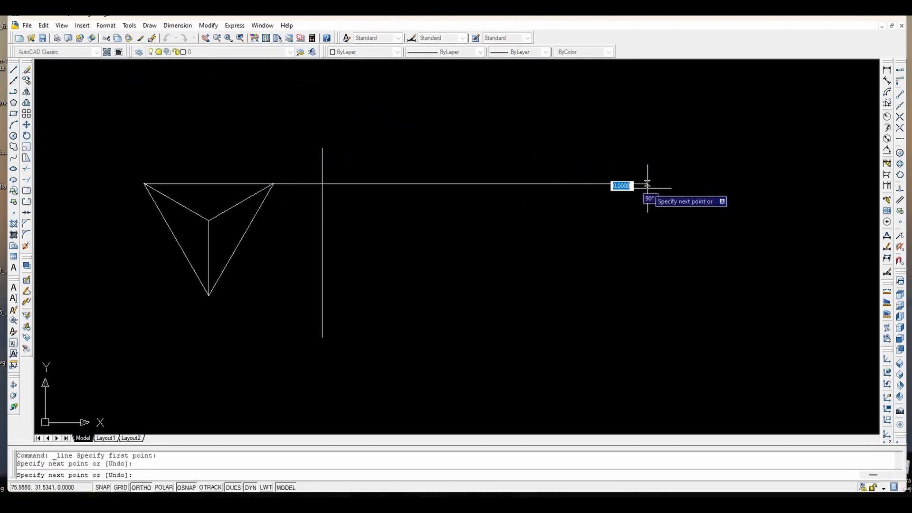
key("Return")
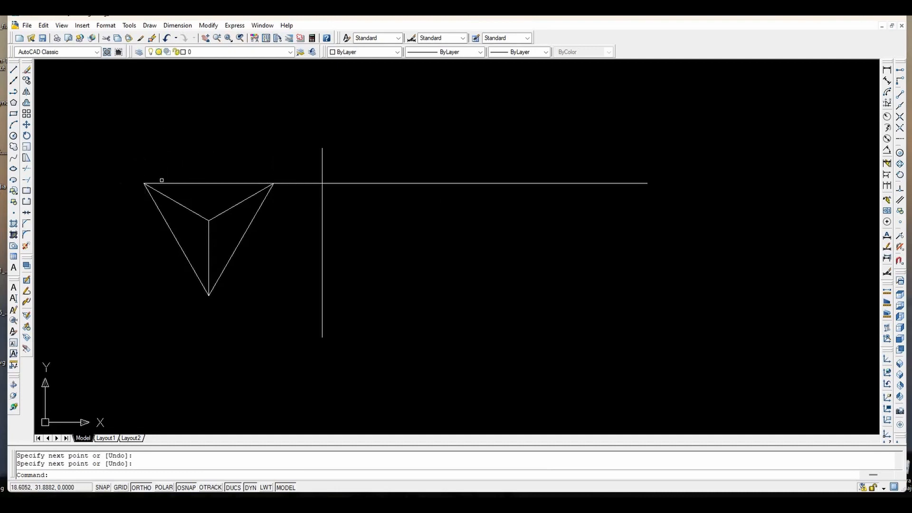
Draw horizontal projection lines from the triangle's centre and its lower corner, both extending past the vertical reference line
key("Return")
left_click(209, 220)
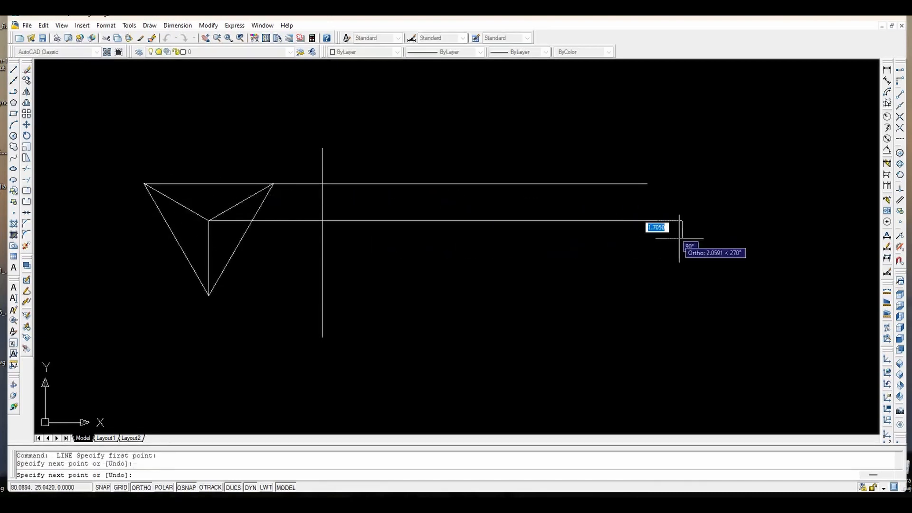
left_click(681, 238)
key("Return")
key("Return")
left_click(209, 295)
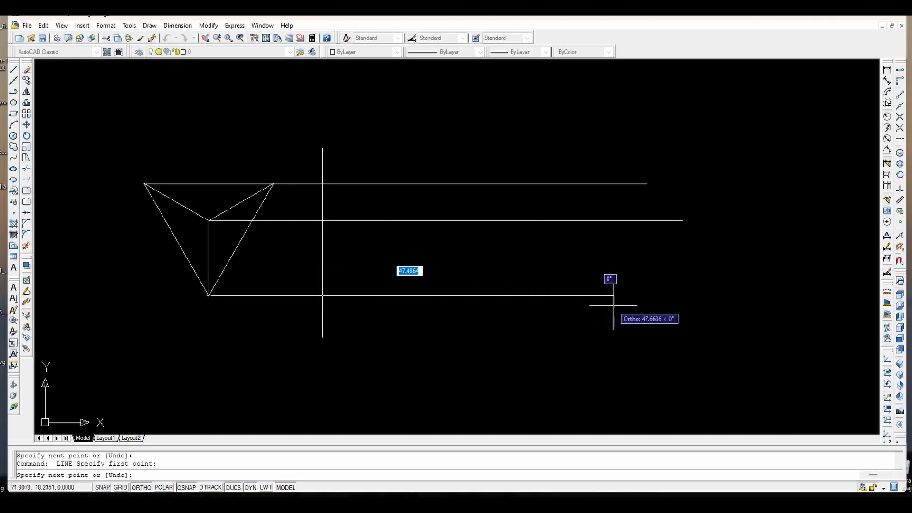
left_click(639, 306)
key("Return")
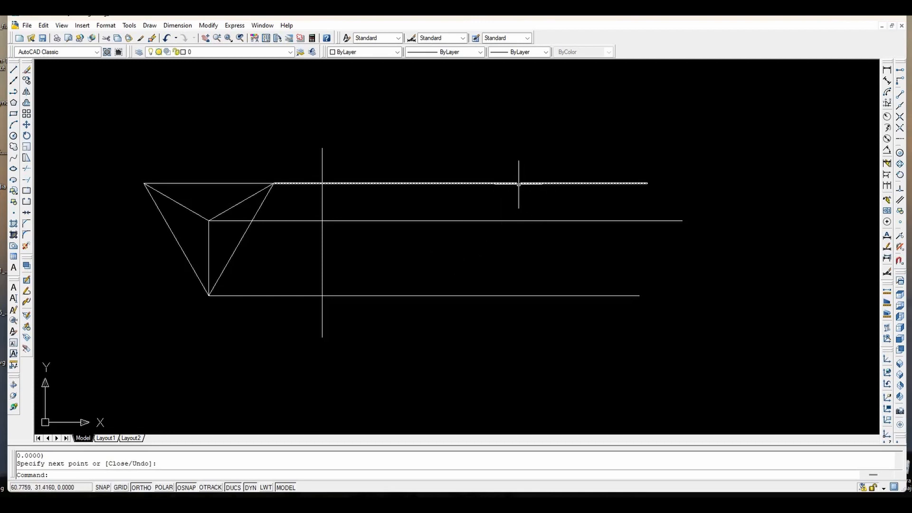
Draw a vertical closing line from the upper to the lower projection line and trim the projection lines' ends beyond it
left_click(13, 70)
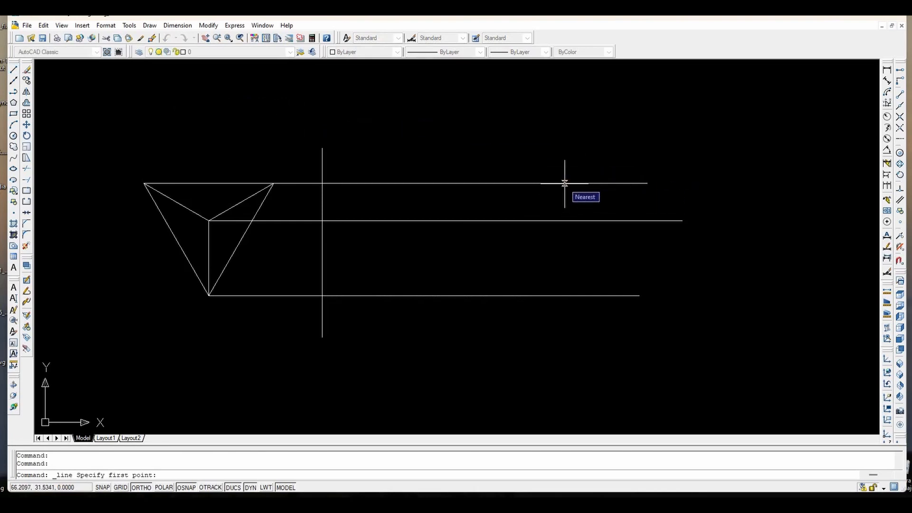
left_click(565, 183)
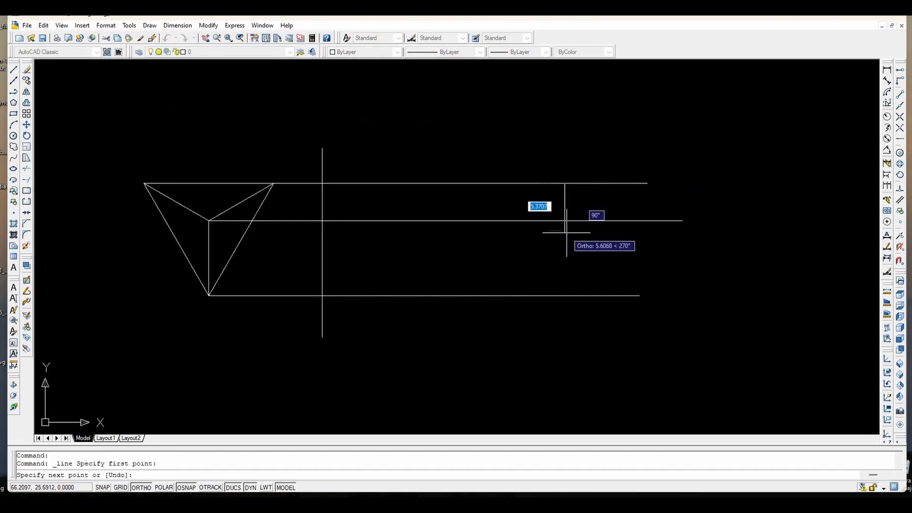
left_click(564, 295)
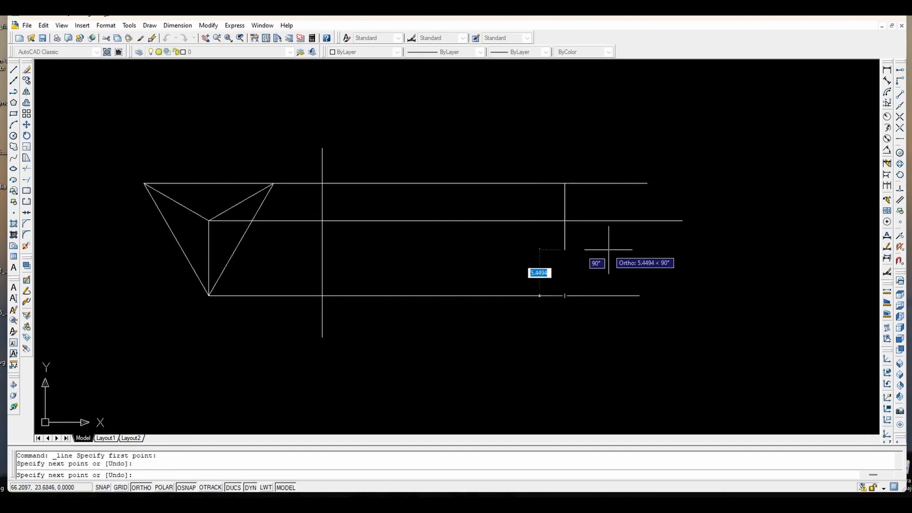
key("Return")
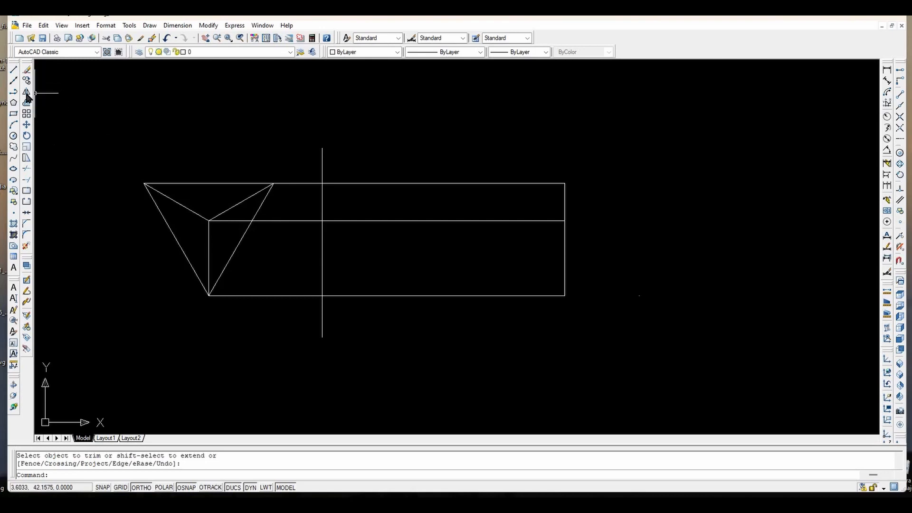
Mirror the triangle about its upper horizontal edge, keeping the source object
left_click(27, 92)
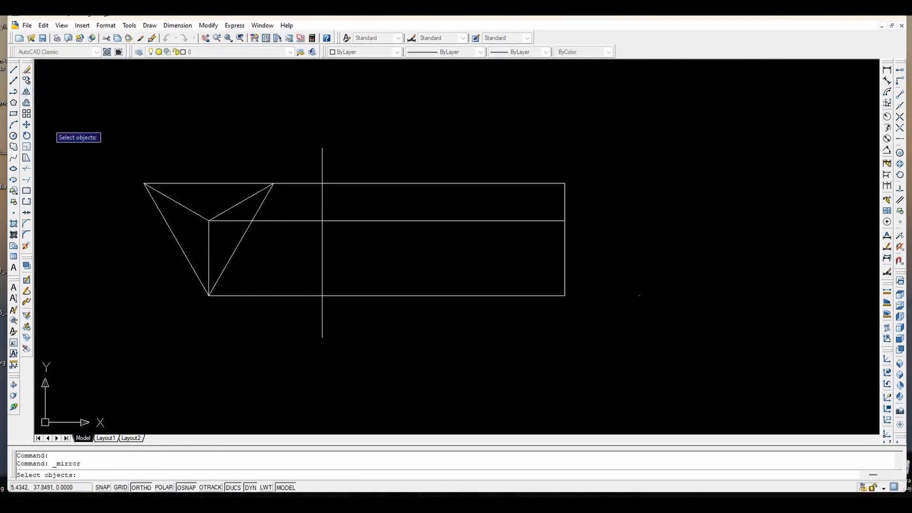
left_click(174, 239)
key("Return")
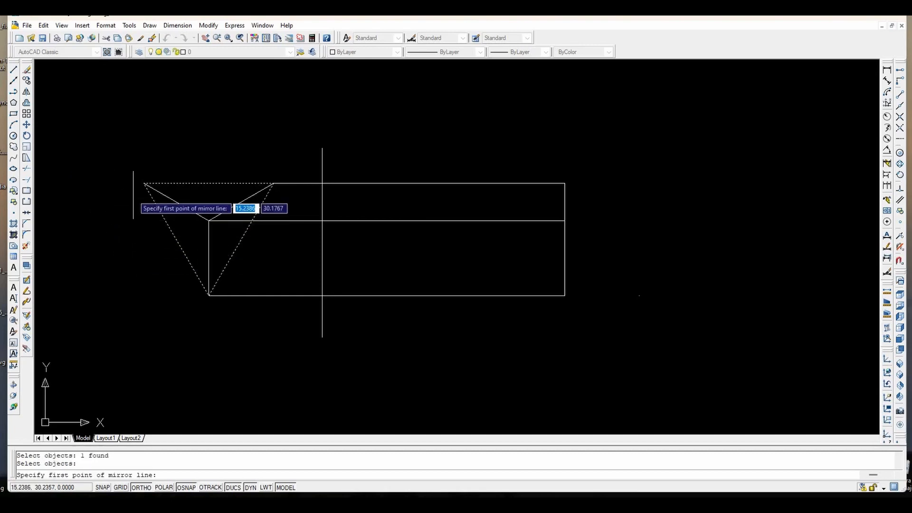
left_click(144, 183)
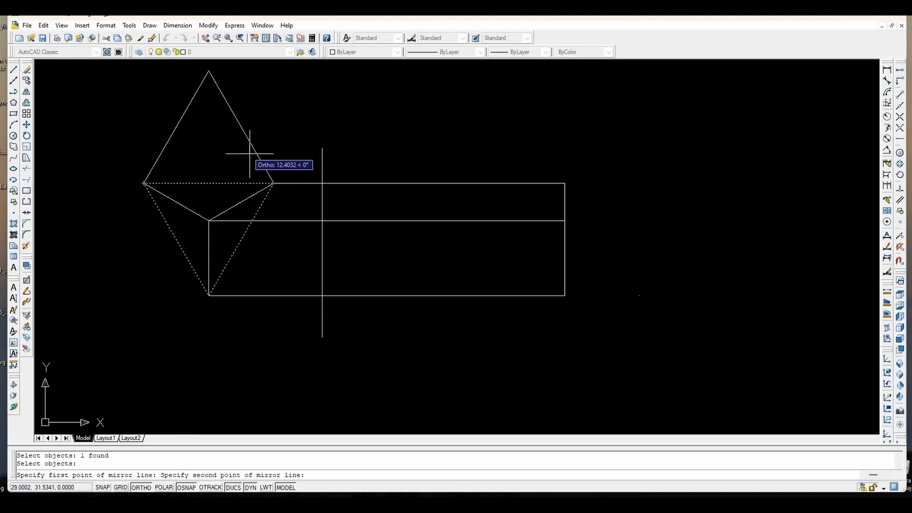
left_click(272, 183)
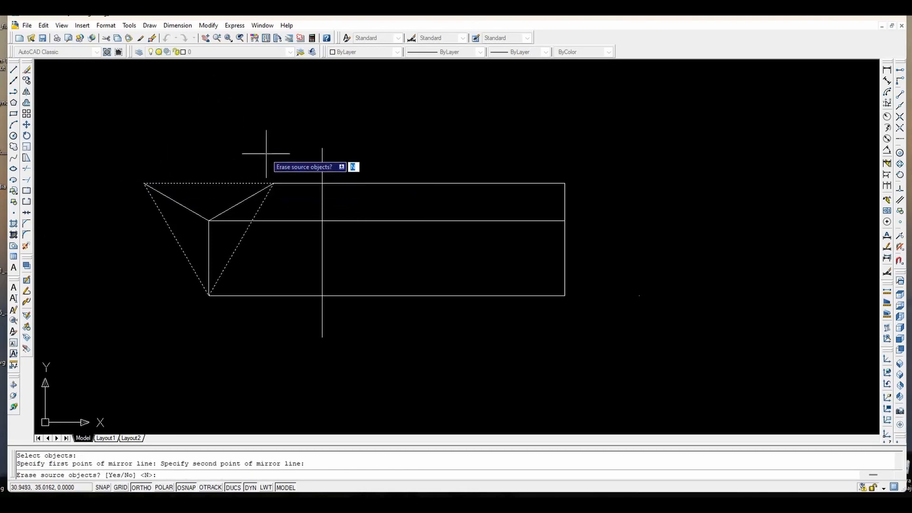
key("Return")
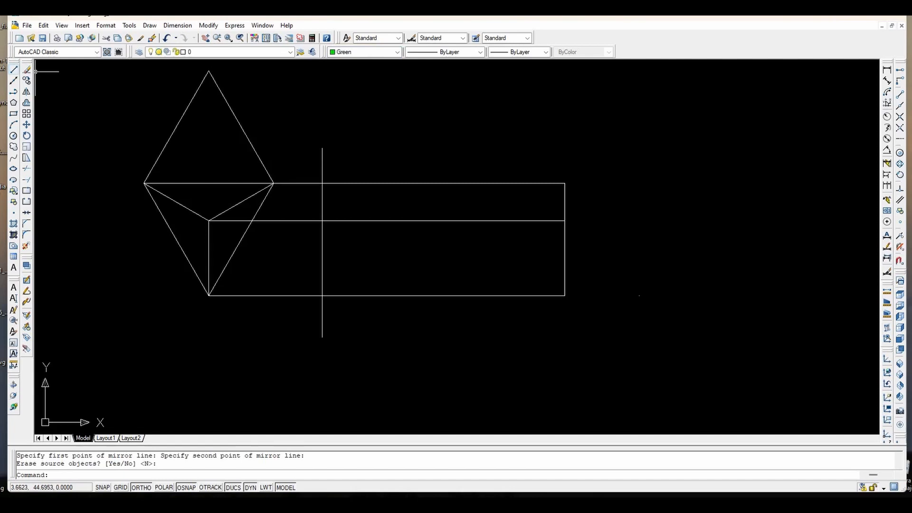
Draw a green vertical line from the mirrored triangle's apex through the shared edge's midpoint to the lower triangle's centre
left_click(14, 70)
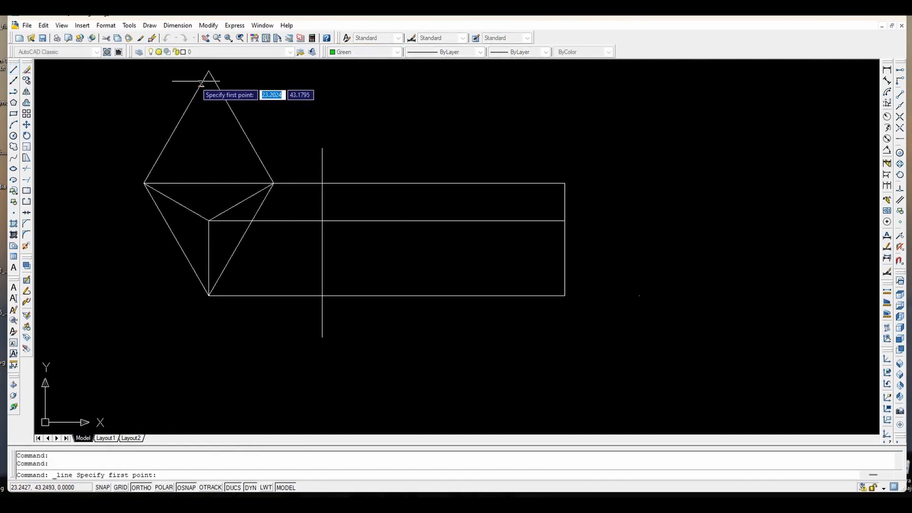
left_click(209, 72)
left_click(209, 183)
left_click(209, 221)
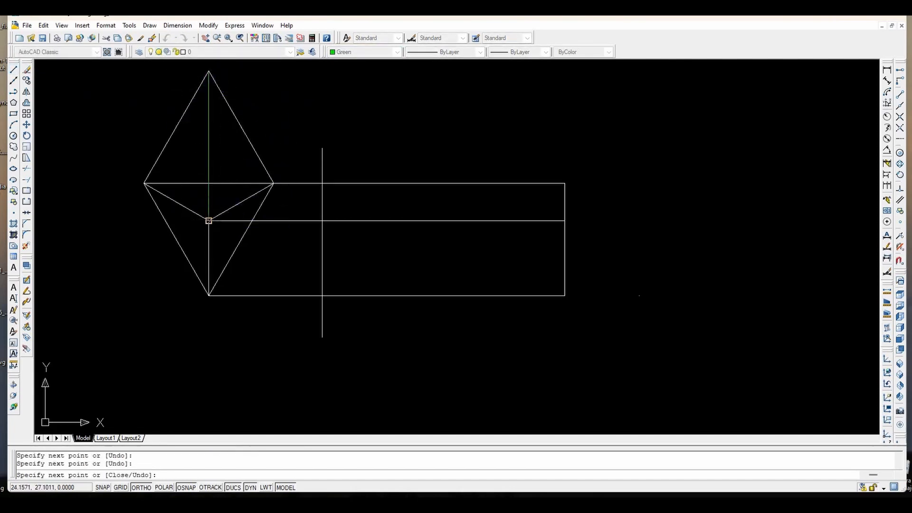
key("Return")
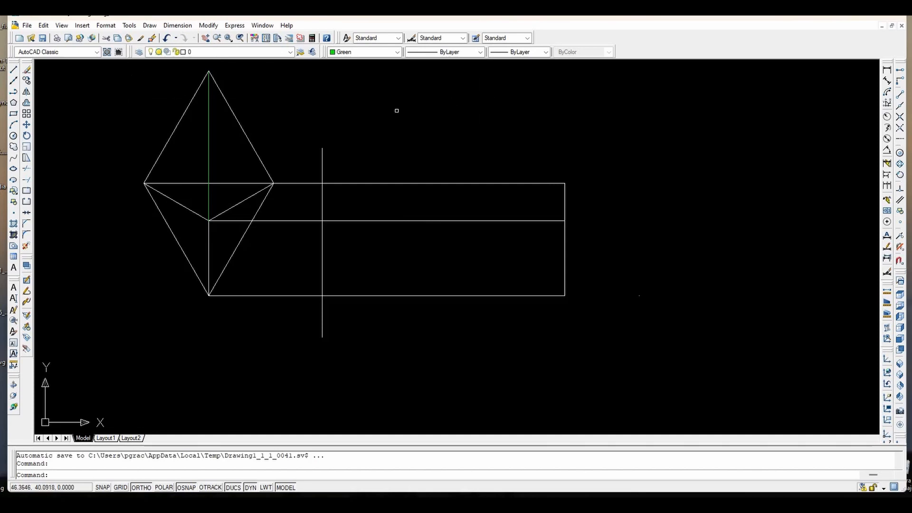
Draw a red circle centred on the shared edge's midpoint with its radius reaching the mirrored triangle's apex
left_click(13, 135)
left_click(208, 183)
left_click(209, 72)
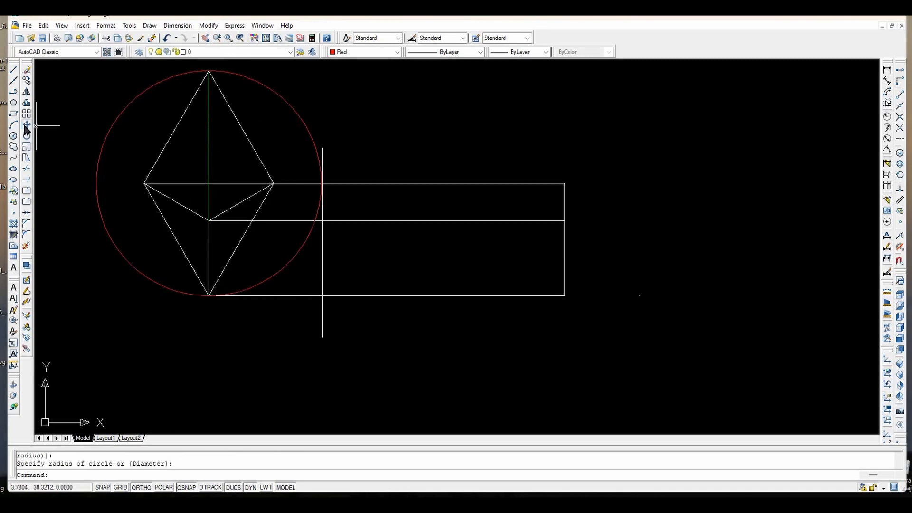
Move the red circle from the shared edge's midpoint to the upper end of the vertical closing line
left_click(26, 127)
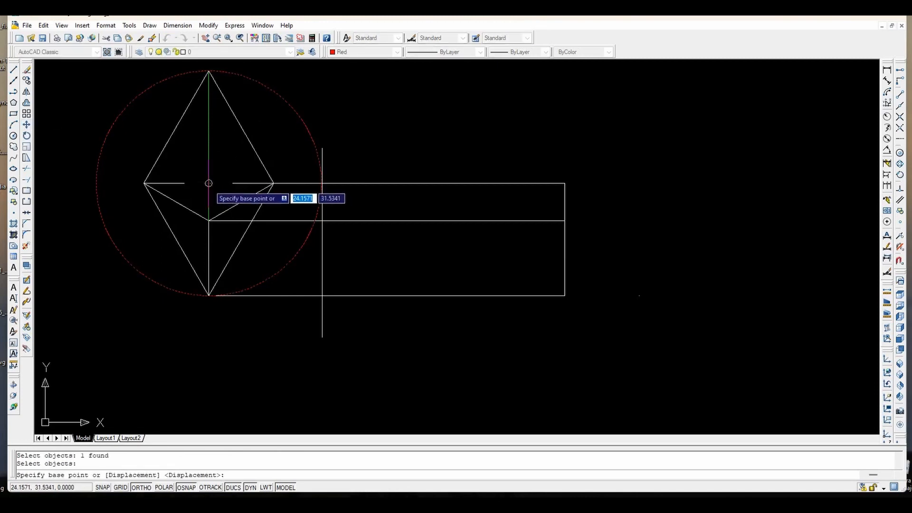
left_click(209, 183)
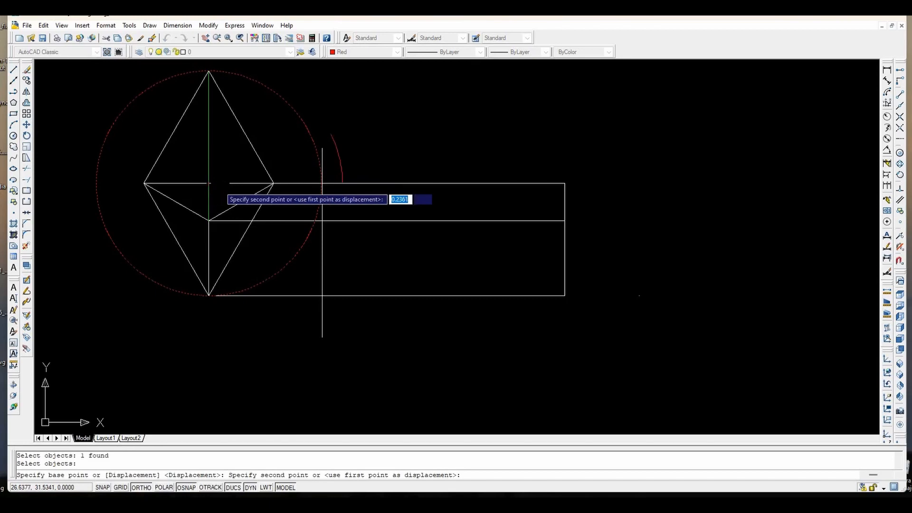
left_click(565, 183)
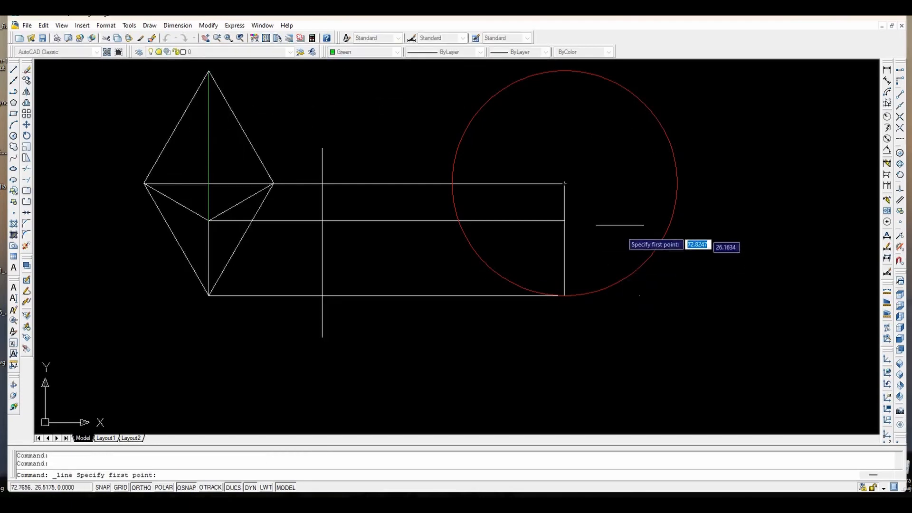
Draw a green line from the closing line's upper end to the circle's intersection with the middle projection line
left_click(565, 183)
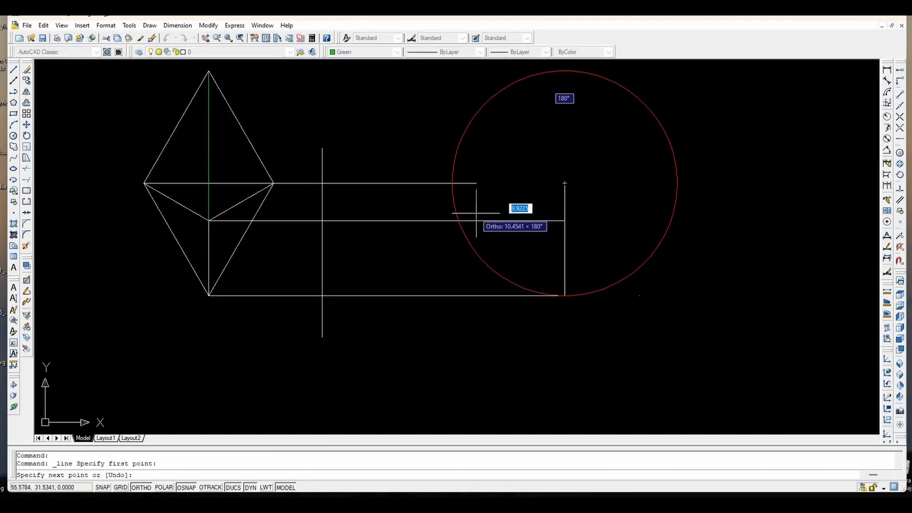
left_click(458, 221)
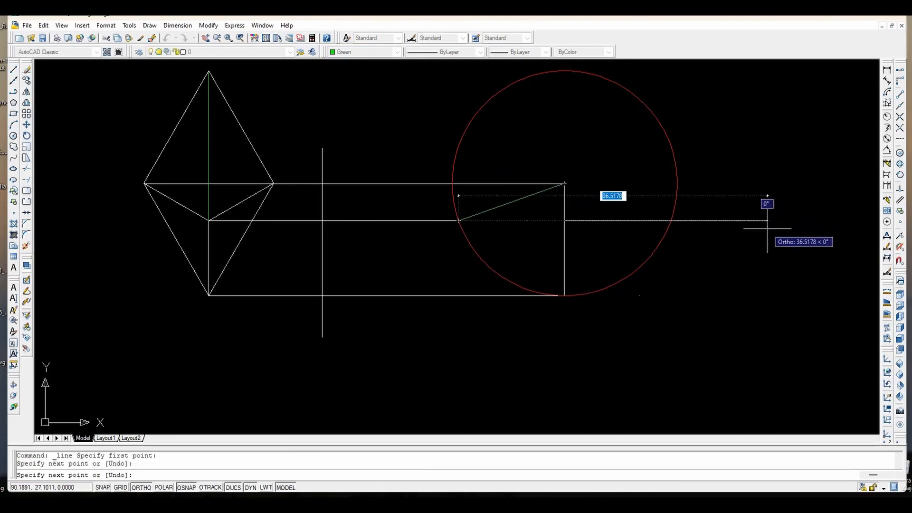
key("Return")
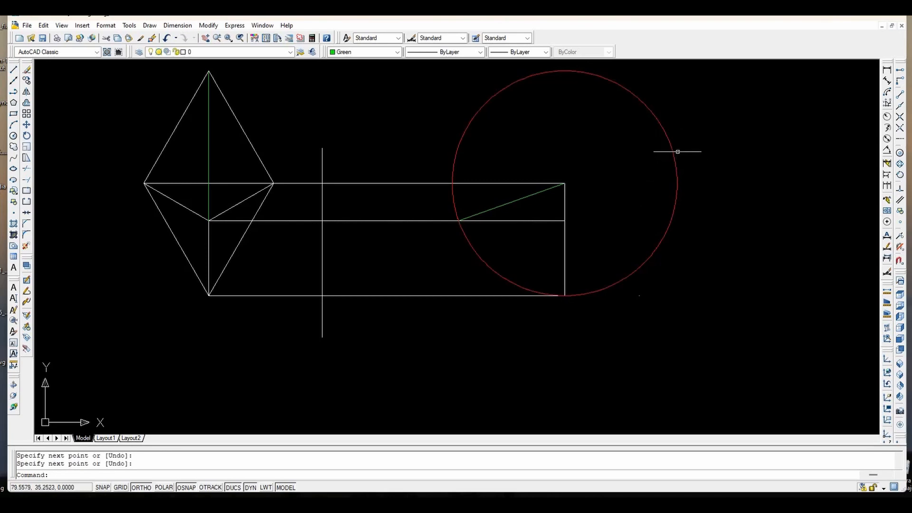
Erase the circle and complete the green side-view triangle from its apex through the closing line's lower end to its upper end
key("Return")
left_click(459, 221)
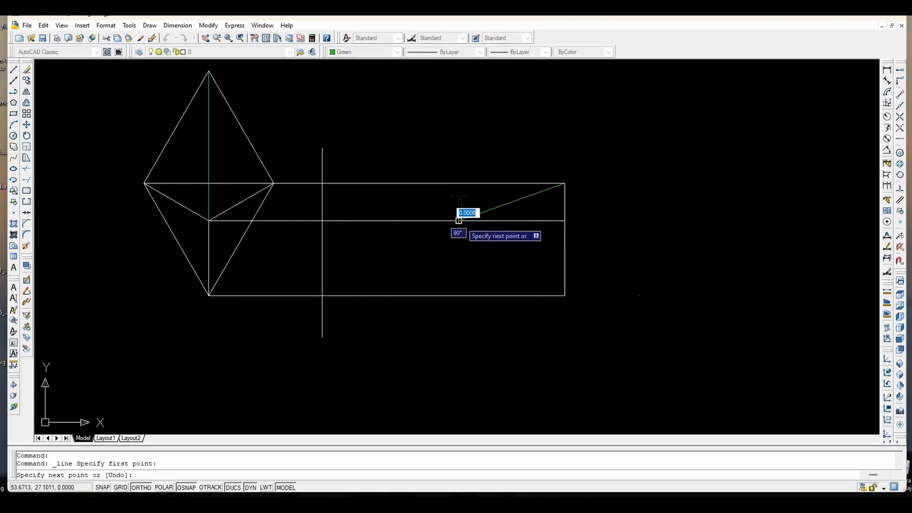
left_click(565, 296)
left_click(632, 228)
key("Return")
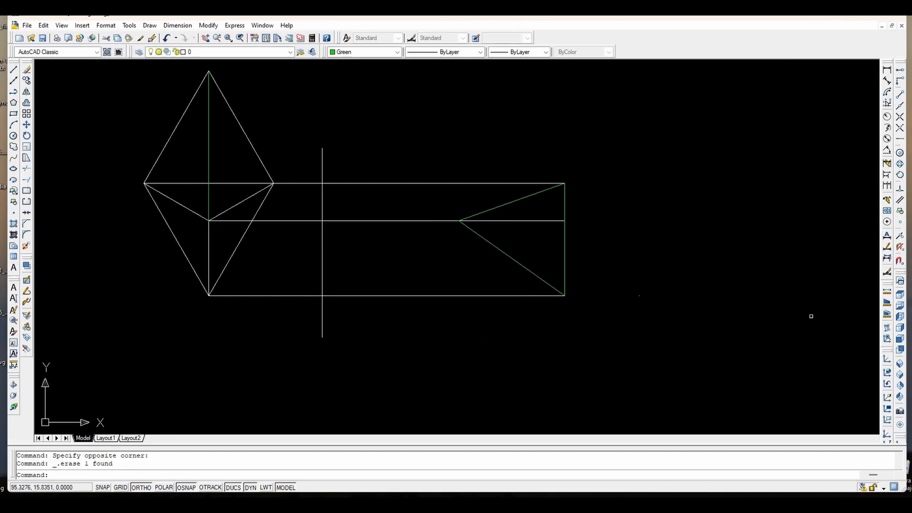
Measure the mirrored face's left slanted edge and the side-view triangle's height from its vertical edge to its apex
left_click(887, 313)
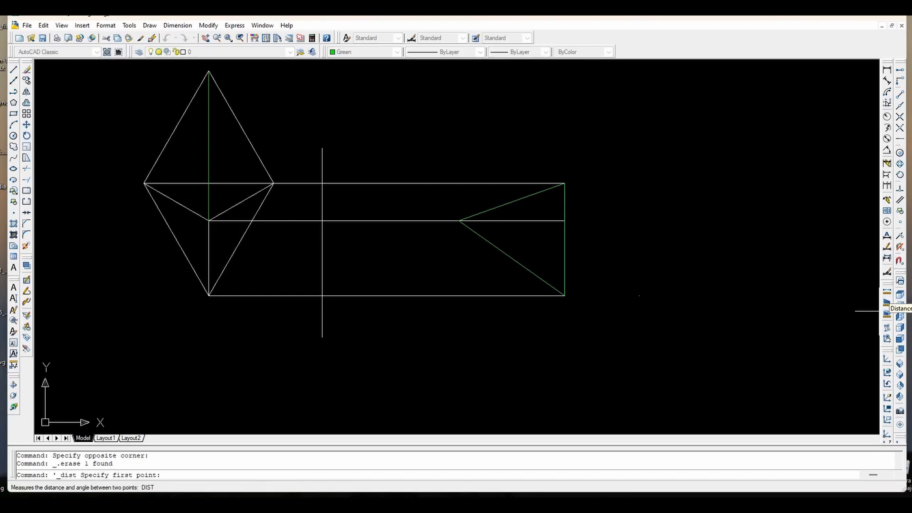
left_click(209, 71)
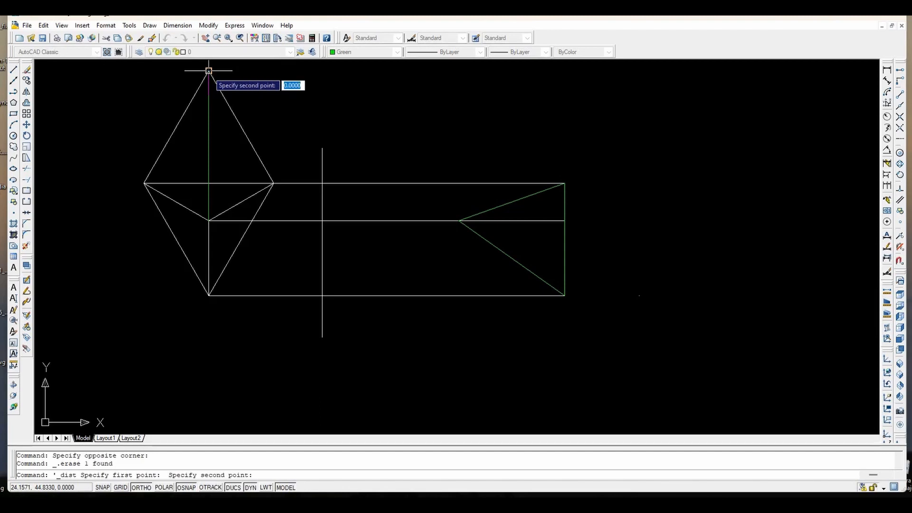
left_click(143, 182)
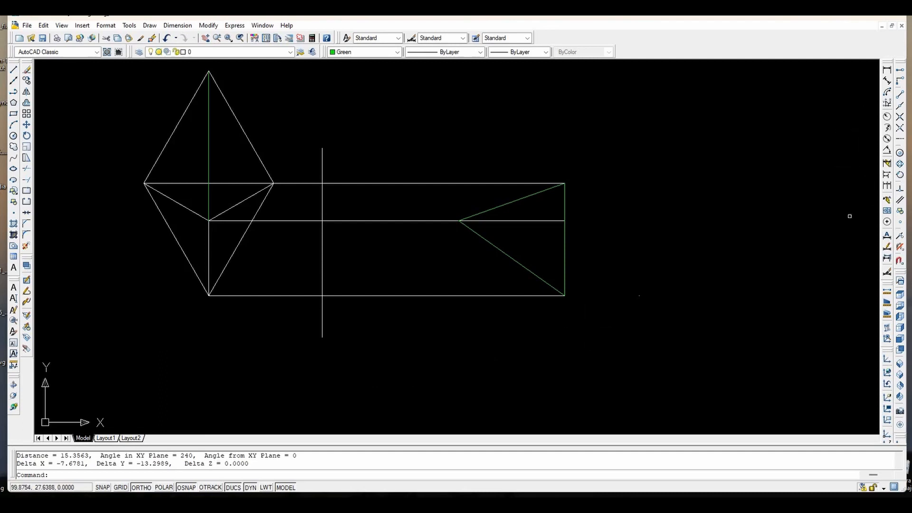
left_click(887, 291)
left_click(565, 221)
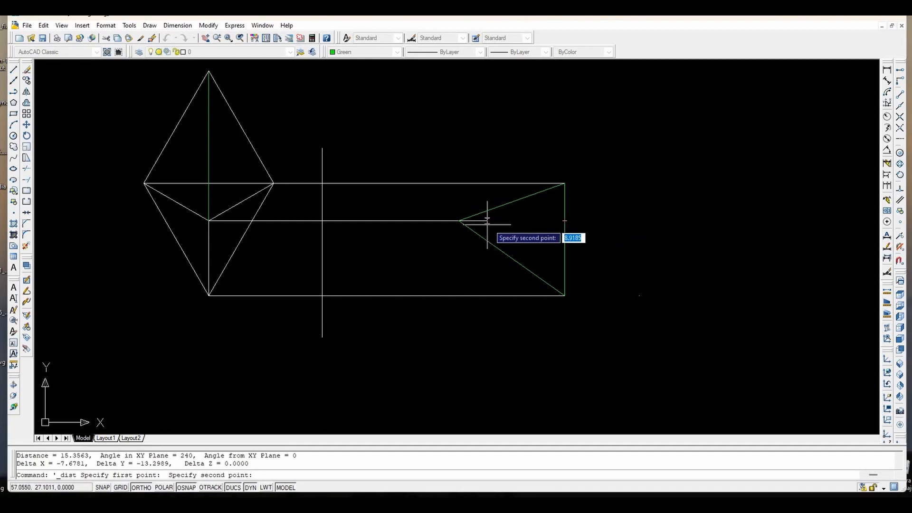
left_click(460, 221)
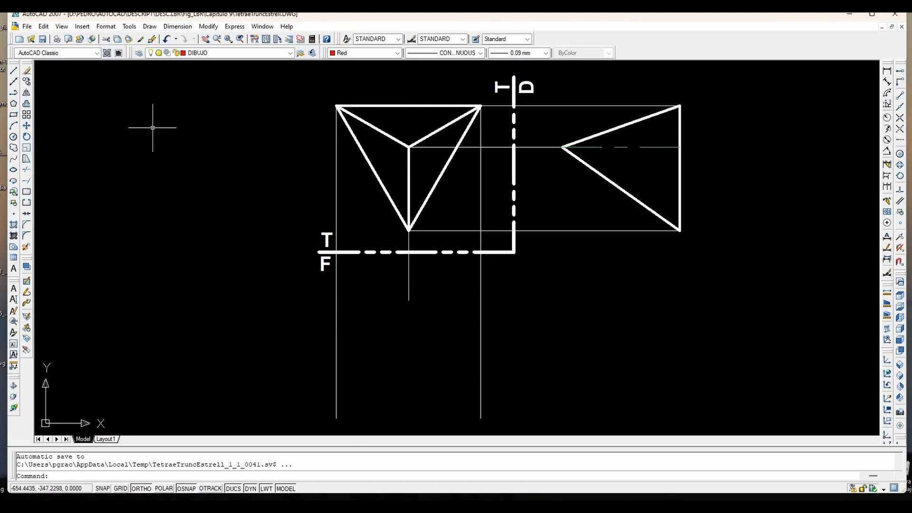
Offset the T/F fold line downward by the distance from the T/D fold line to the side view's apex
left_click(26, 106)
left_click(513, 147)
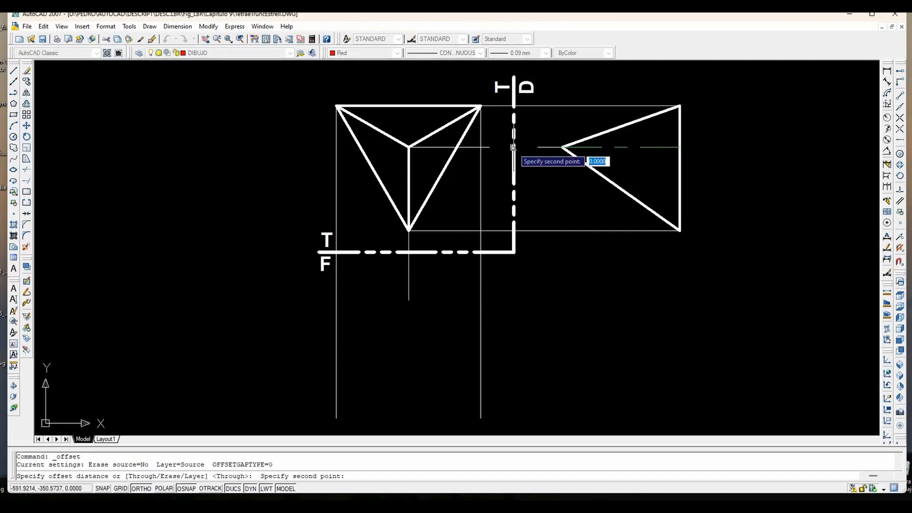
left_click(564, 147)
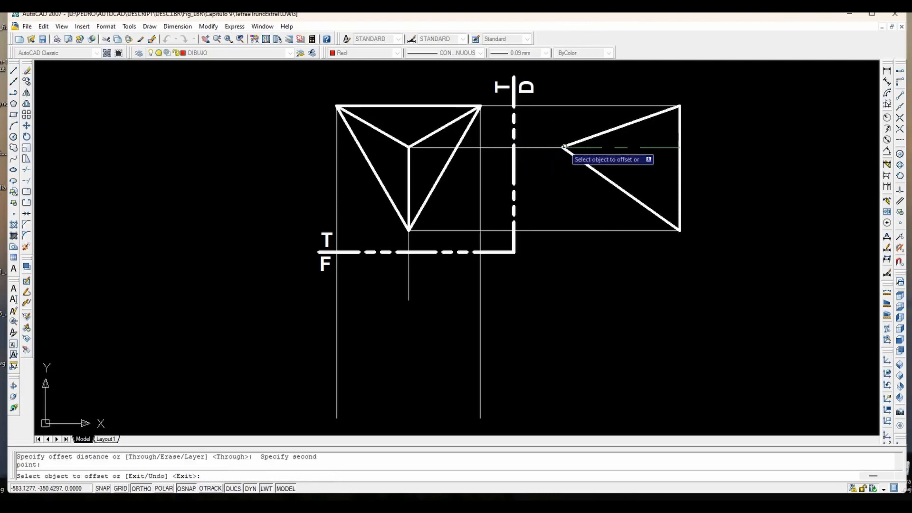
left_click(354, 253)
left_click(353, 252)
left_click(359, 282)
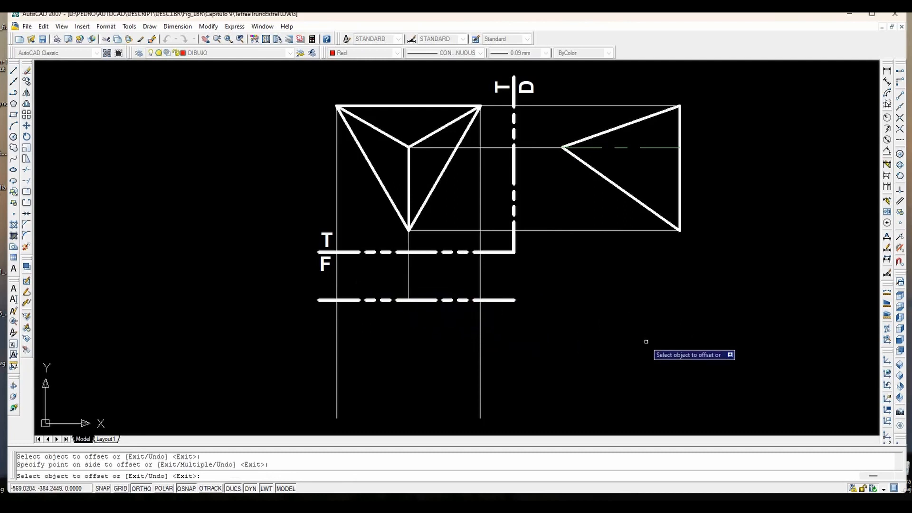
key("Return")
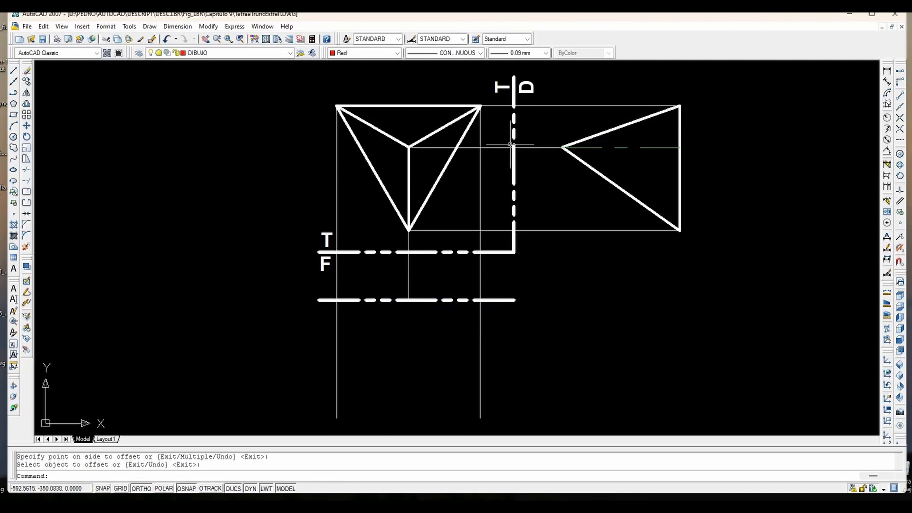
Offset the T/F fold line downward by the distance from the T/D fold line to the side view's vertical base
left_click(680, 147)
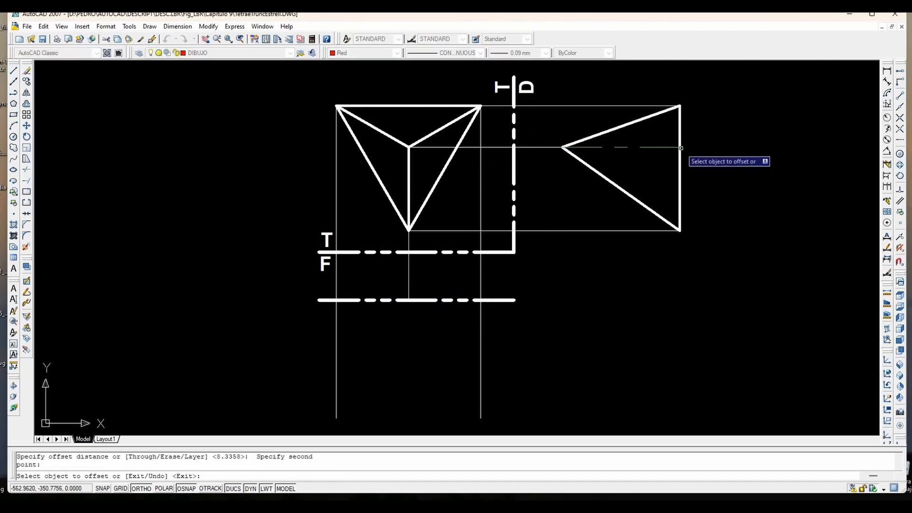
left_click(344, 253)
left_click(373, 359)
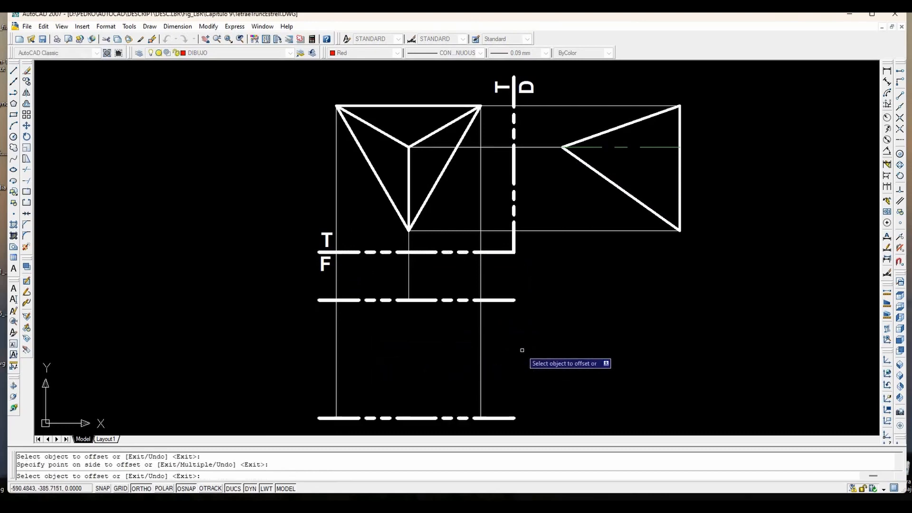
key("Return")
key("Return")
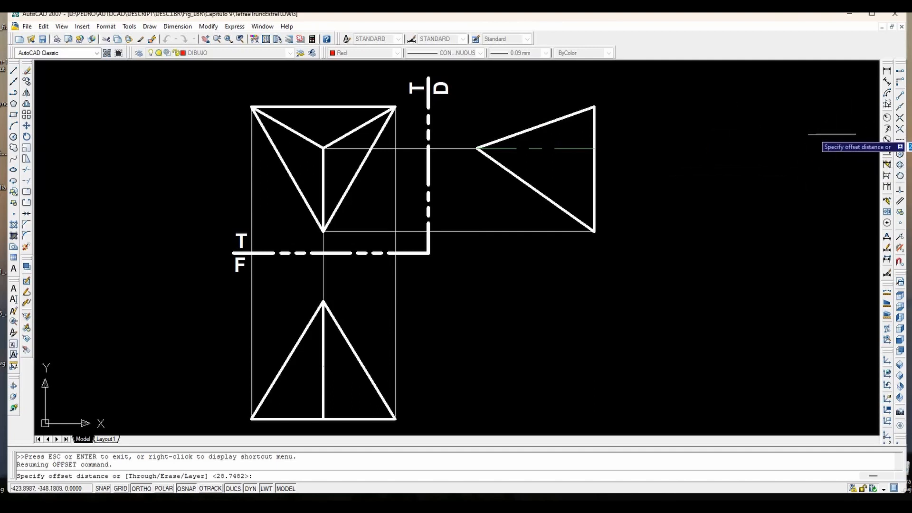
Measure the angle between the side view's upper slanted edge and vertical edge with an angular dimension
left_click(887, 151)
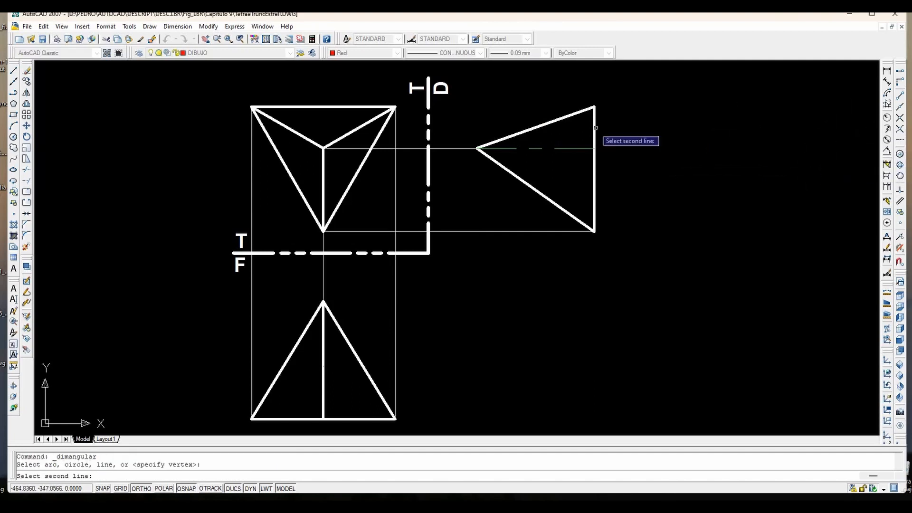
left_click(566, 117)
left_click(595, 125)
left_click(551, 175)
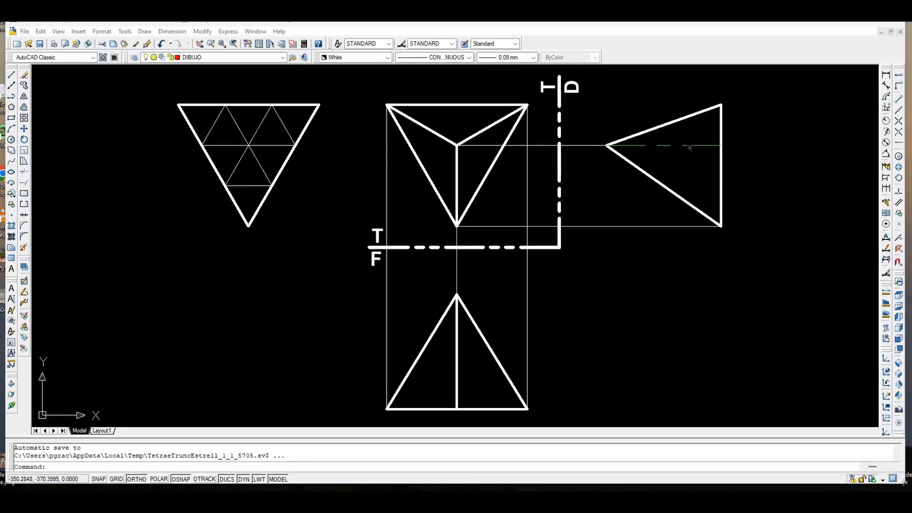
With Ortho off, draw a line from above the side view perpendicular to its upper slanted edge
left_click(12, 75)
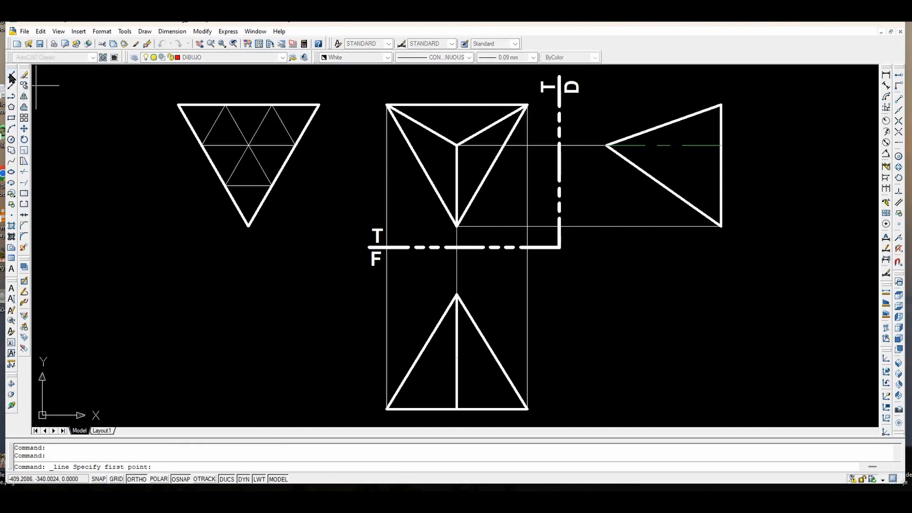
left_click(620, 84)
key("F8")
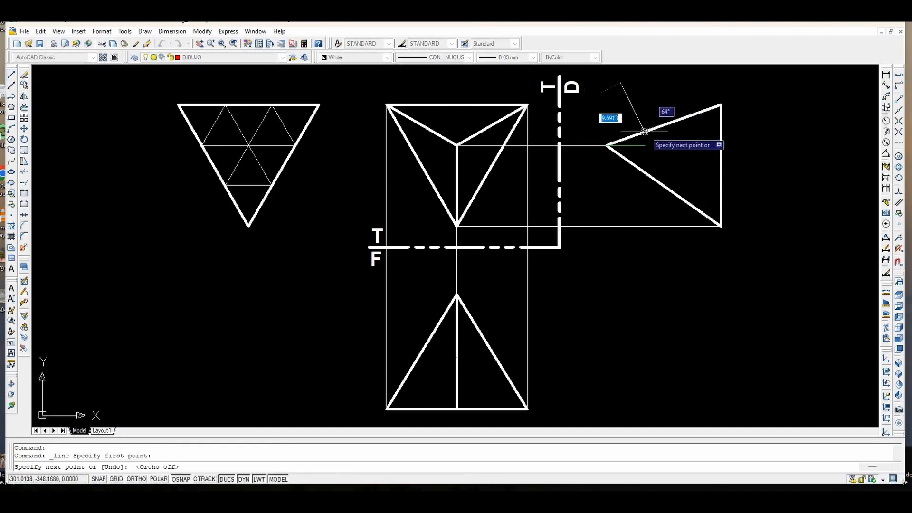
left_click(638, 132)
key("Return")
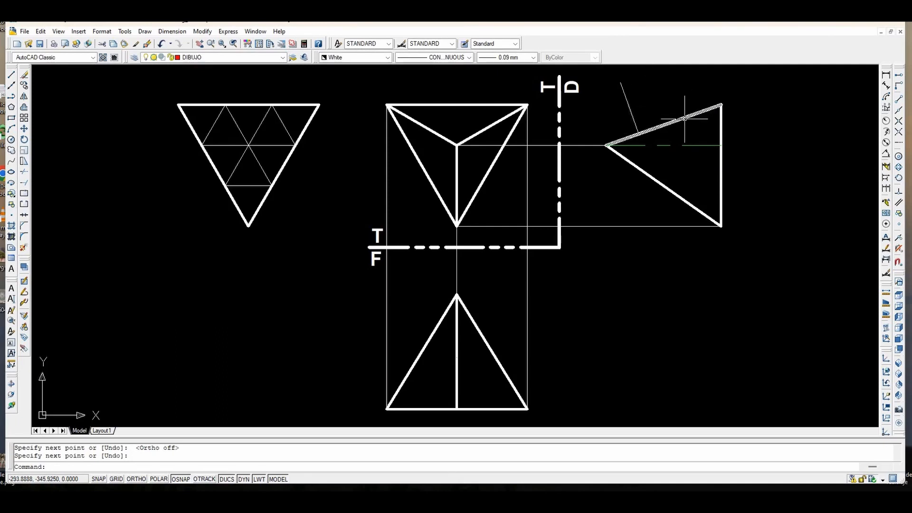
Move the perpendicular by its upper endpoint onto the side view's upper slanted edge, about one third of its length from the vertical edge
left_click(23, 129)
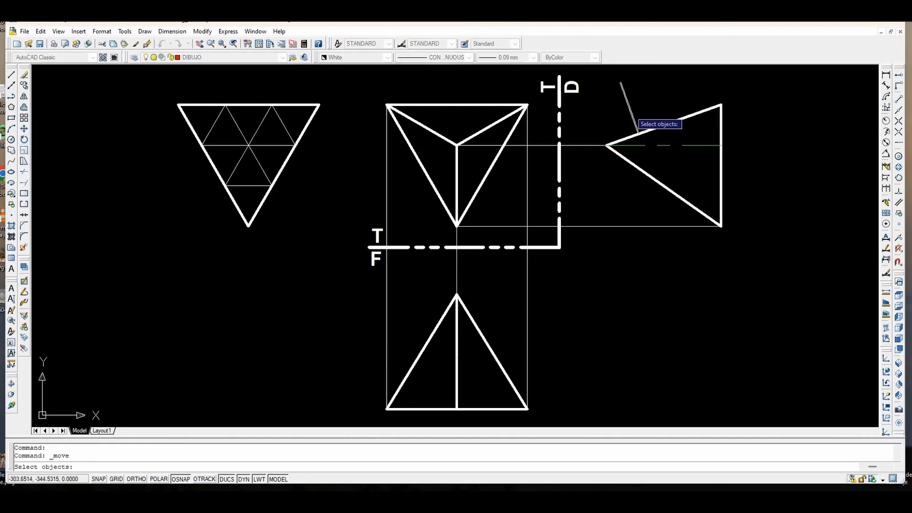
left_click(635, 123)
key("Return")
left_click(620, 83)
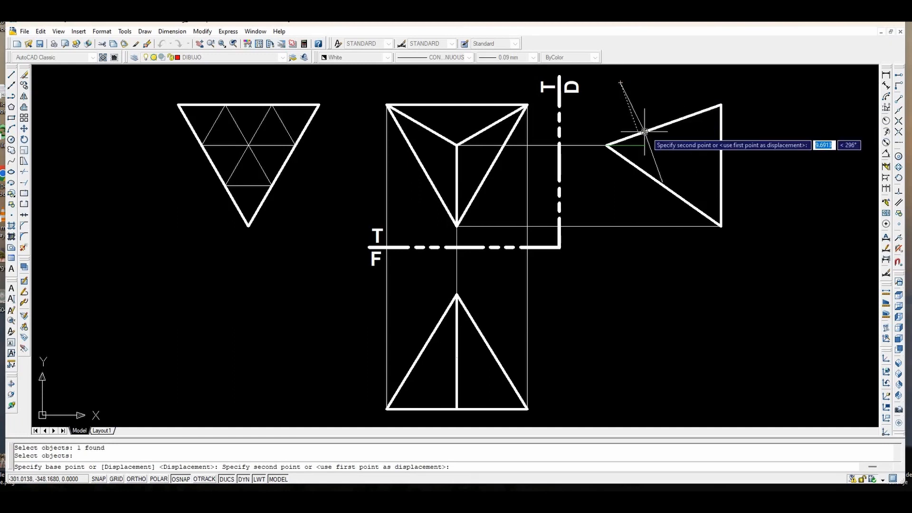
left_click(682, 118)
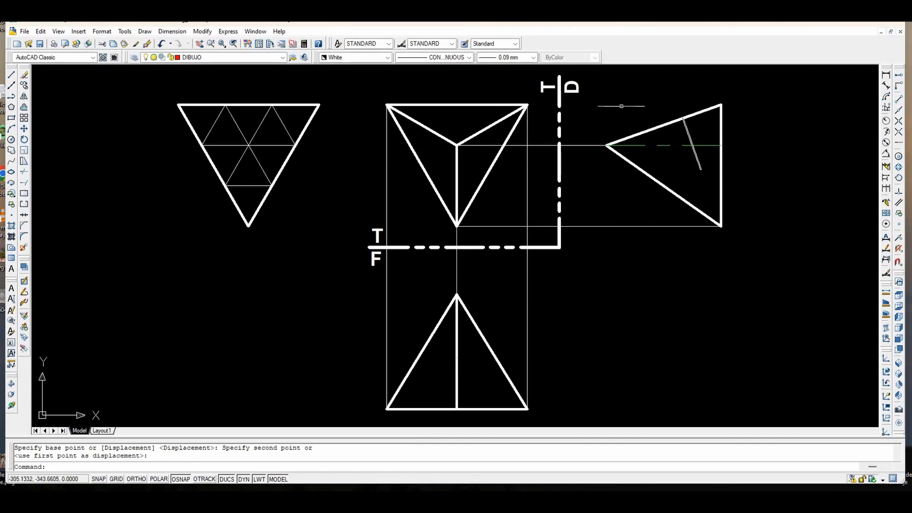
key("Escape")
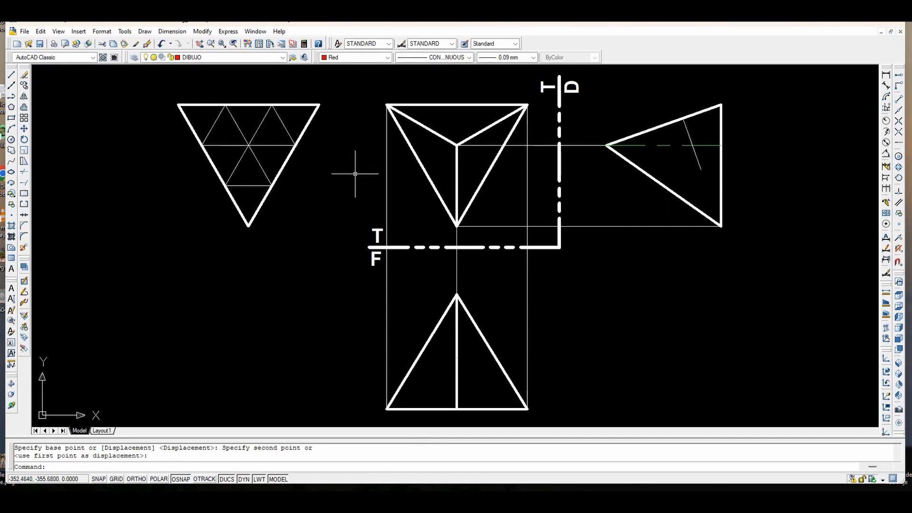
Draw a red circle centred where the perpendicular crosses the centreline, passing through the side view's vertices, and offset the T/F line to that centre's depth
left_click(11, 141)
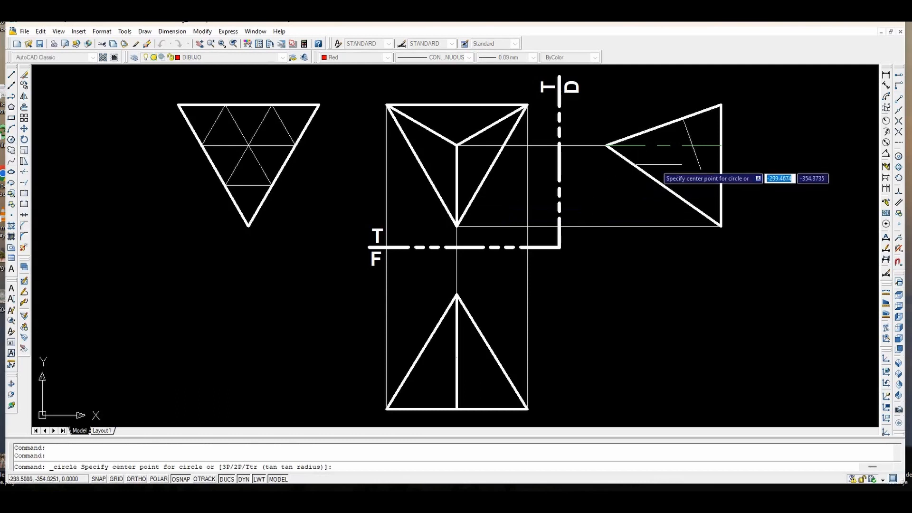
left_click(693, 145)
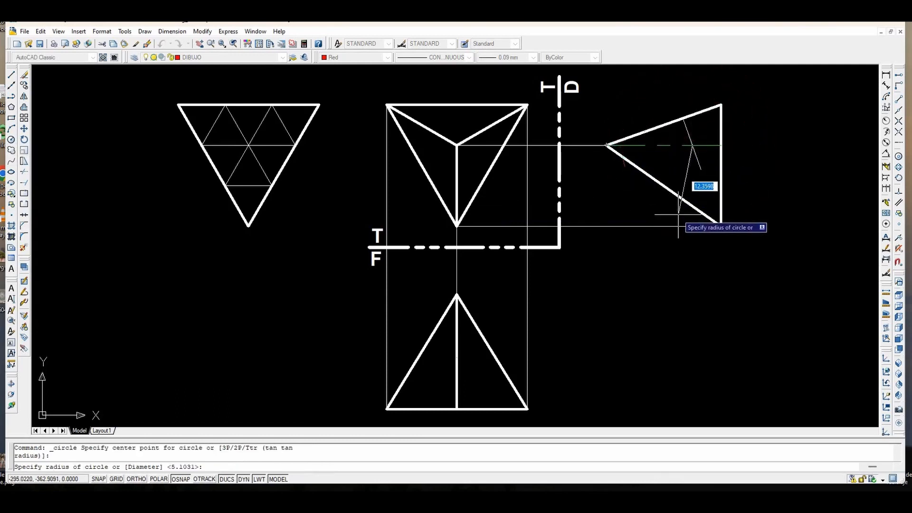
left_click(713, 227)
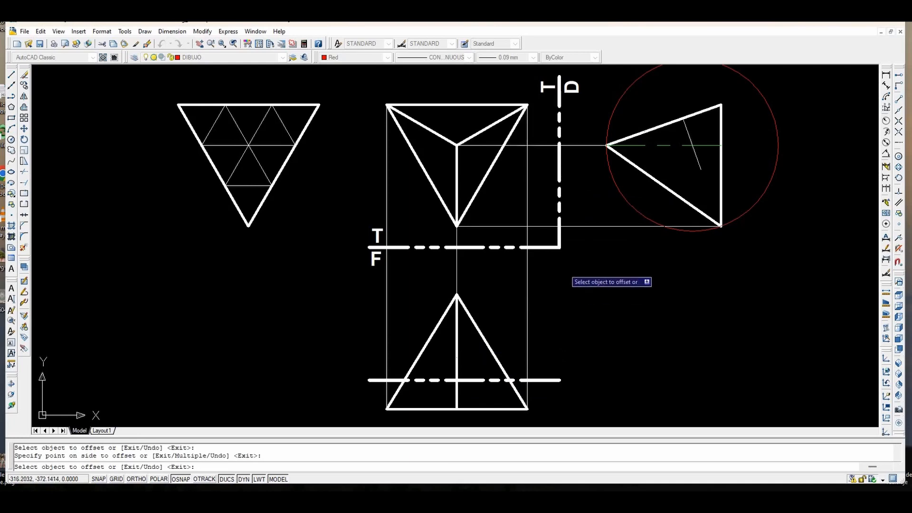
key("Return")
key("Return")
Copy the side view's red circle by its centre to the tetrahedron's centre in the top and front views, and erase the offset reference line
left_click(25, 86)
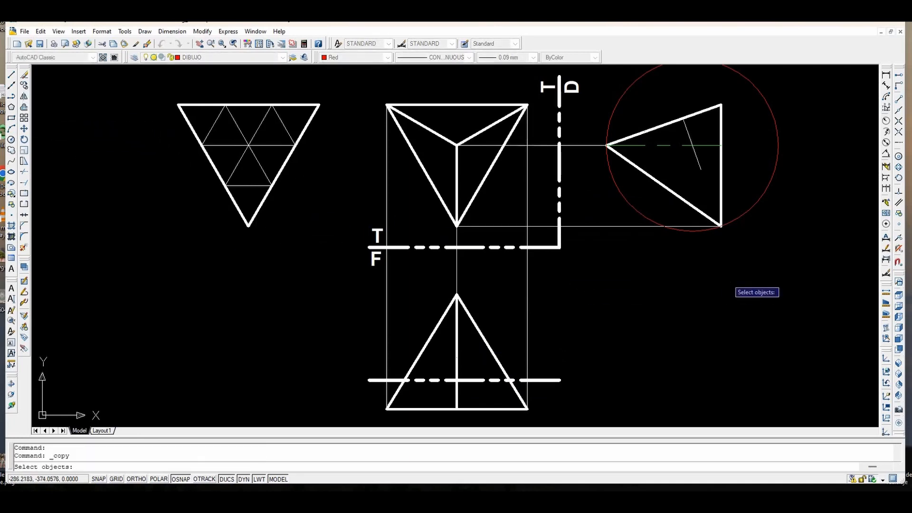
left_click(746, 209)
key("Return")
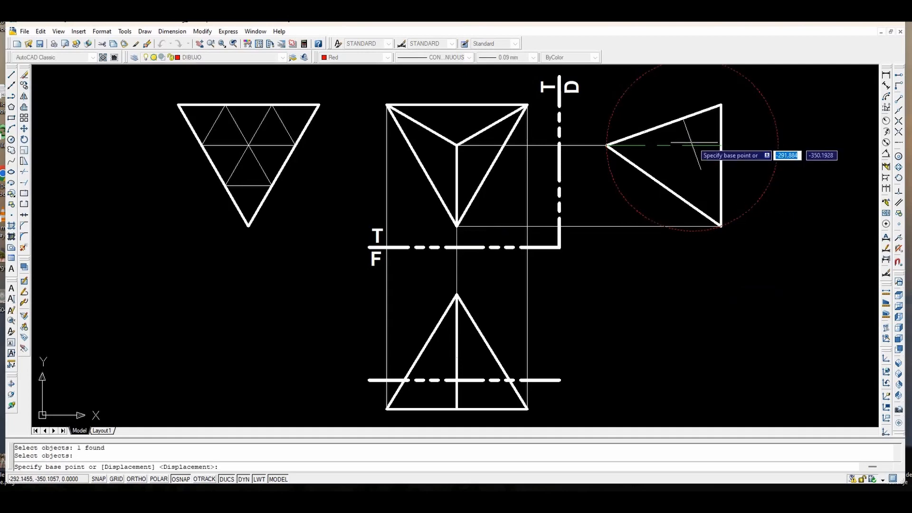
left_click(692, 144)
left_click(457, 145)
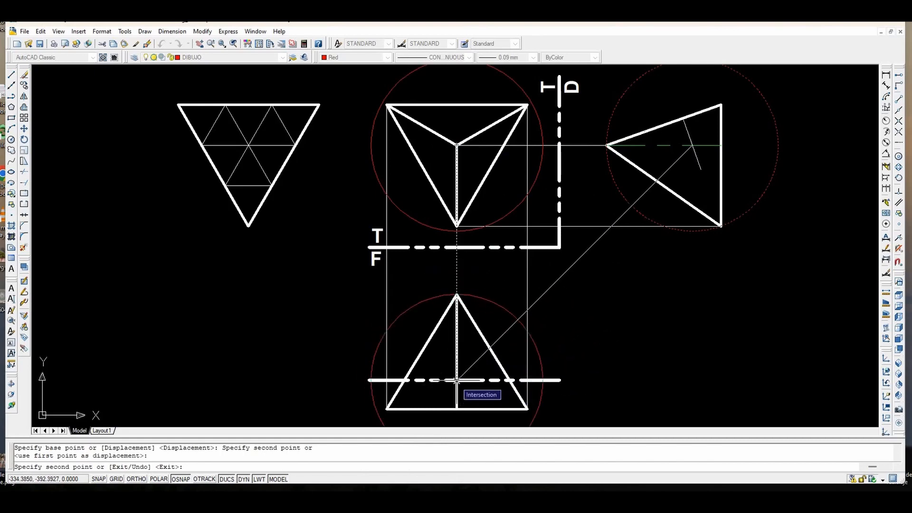
left_click(458, 381)
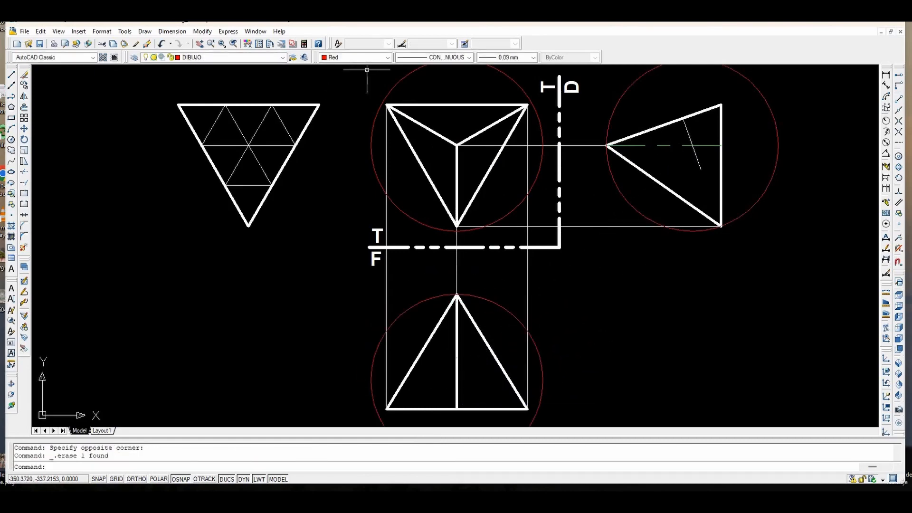
Draw a yellow circle in the side view, concentric with the red circle and touching the vertical edge
left_click(357, 57)
left_click(361, 80)
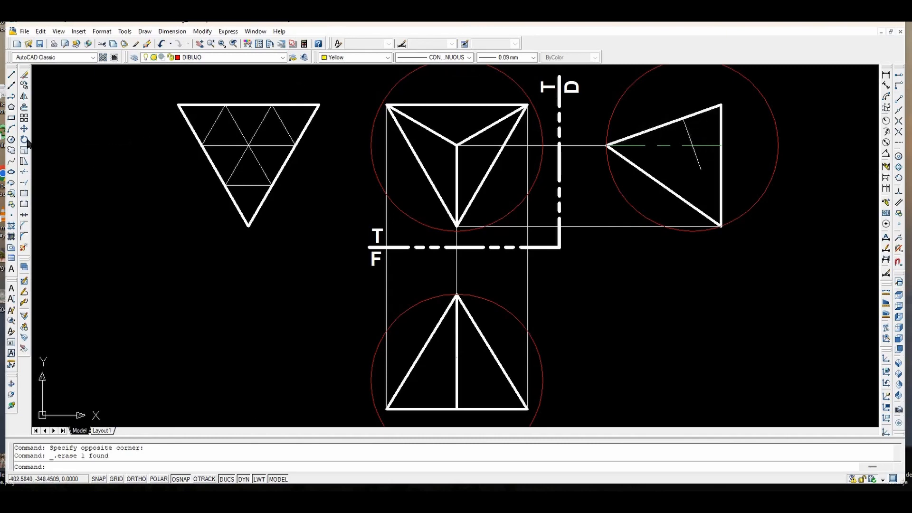
left_click(11, 140)
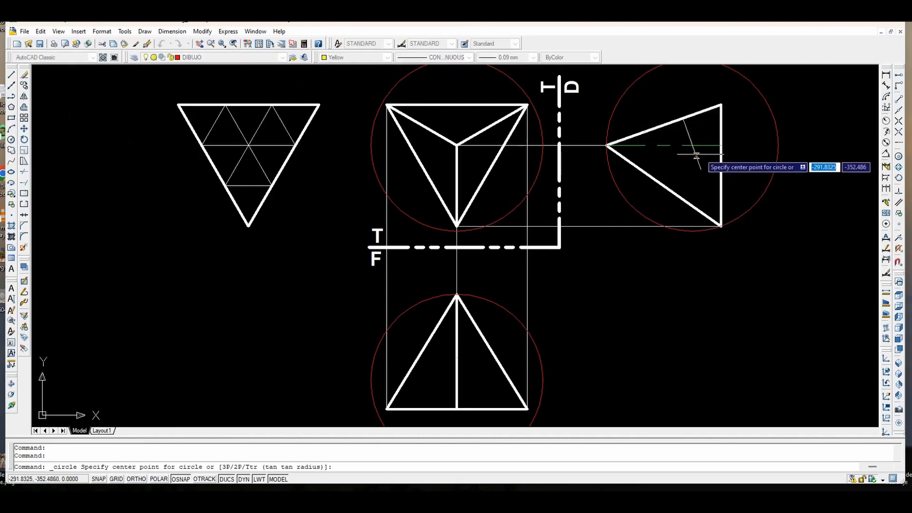
left_click(693, 145)
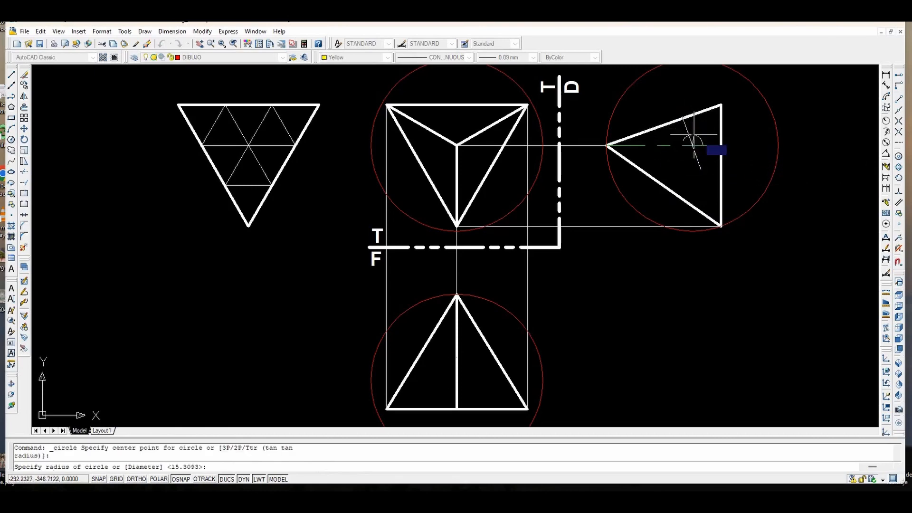
left_click(721, 145)
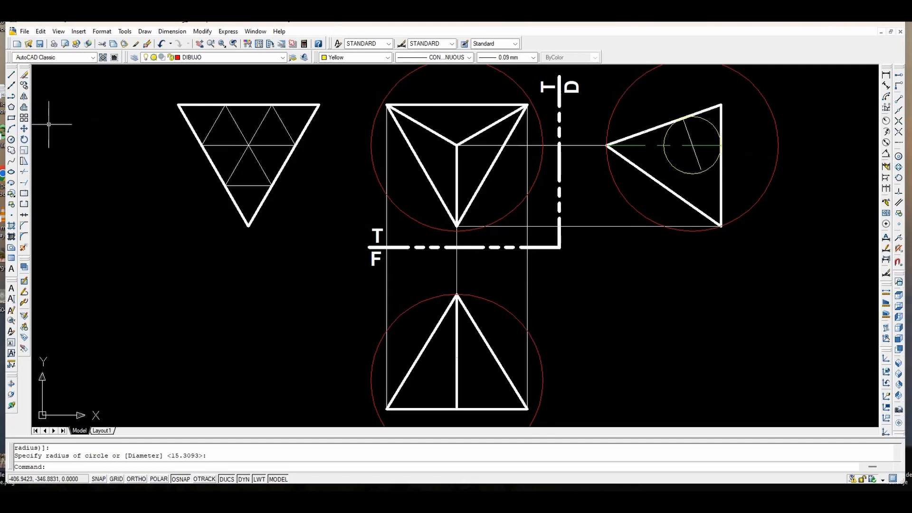
Copy the side view's yellow circle by its centre to the red circles' centres in the top and front views
left_click(25, 86)
left_click(703, 172)
right_click(703, 172)
left_click(693, 147)
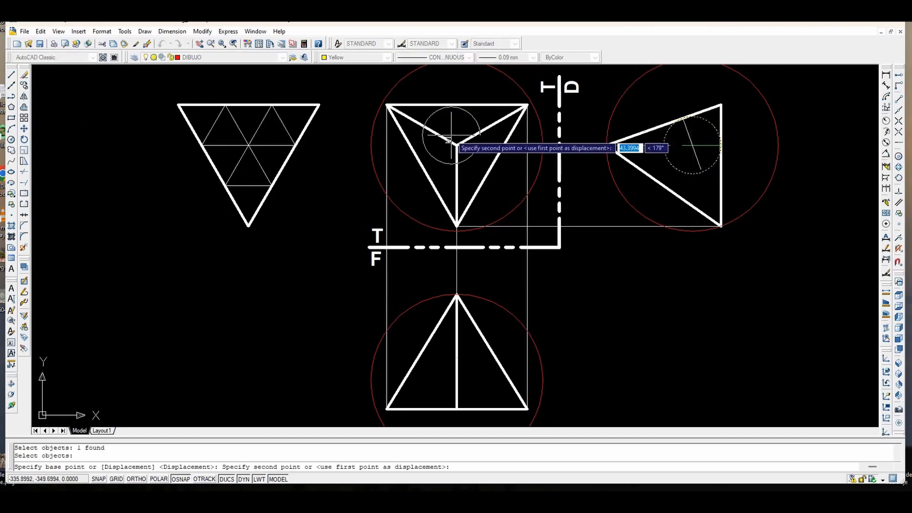
left_click(456, 146)
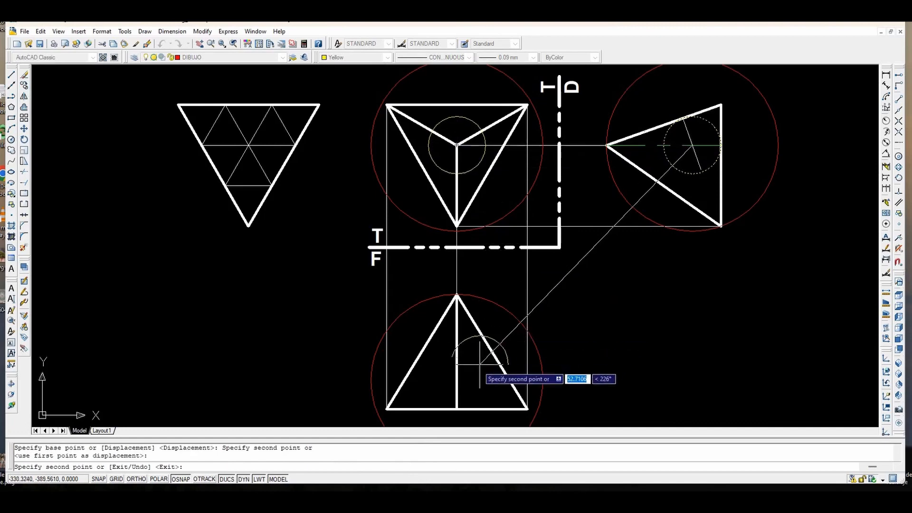
left_click(456, 380)
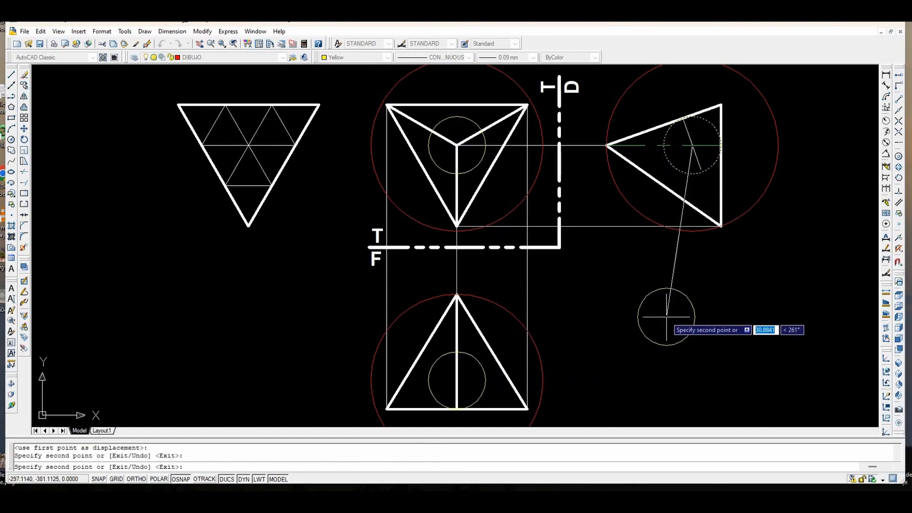
key("Return")
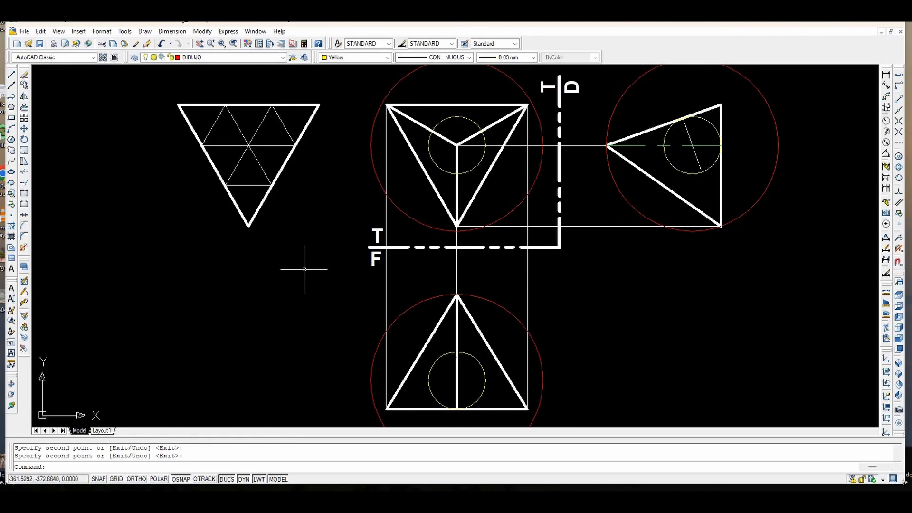
Draw a yellow circle at the centre of the separate subdivided triangle, tangent to the triangle's sides
left_click(11, 139)
left_click(248, 145)
left_click(213, 166)
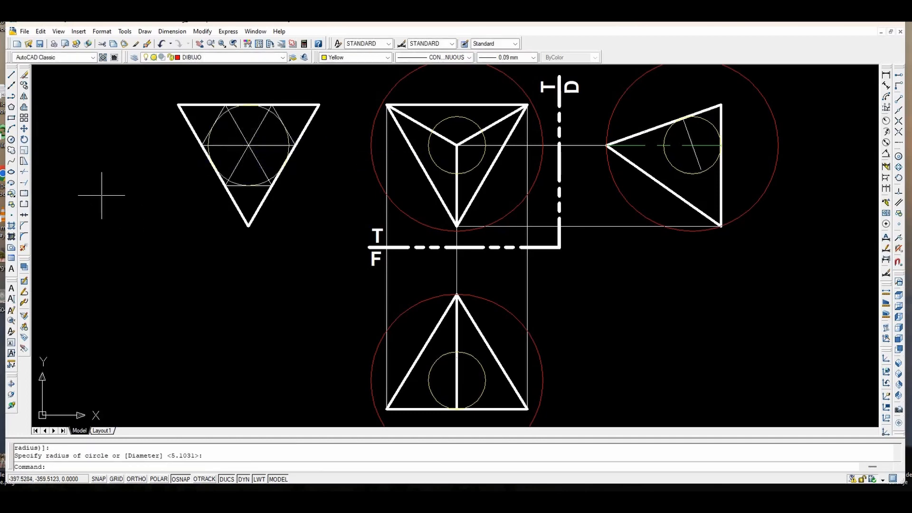
Change the drawing colour and start a second circle at the centre of the separate subdivided triangle
left_click(386, 57)
left_click(335, 78)
left_click(10, 140)
left_click(248, 145)
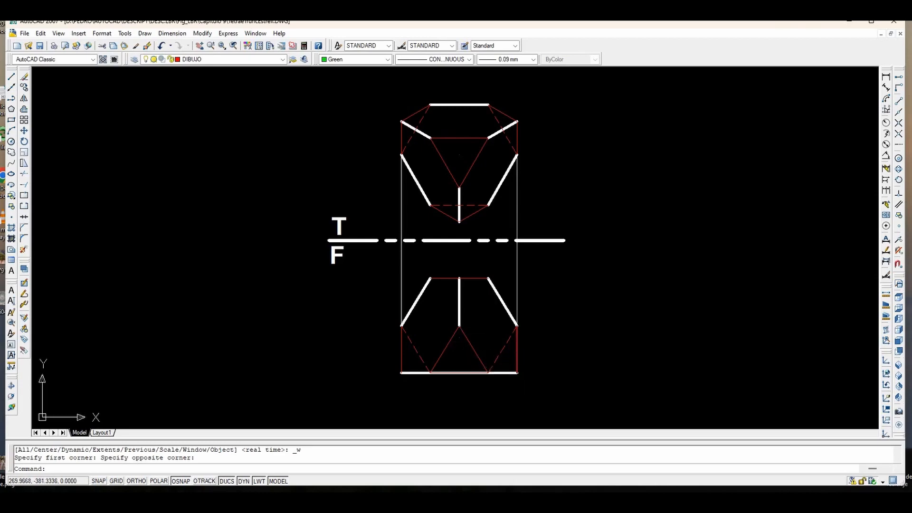
In the truncated tetrahedron's front view, draw a green circle centred on the marked point and passing through the right end of the base
left_click(12, 141)
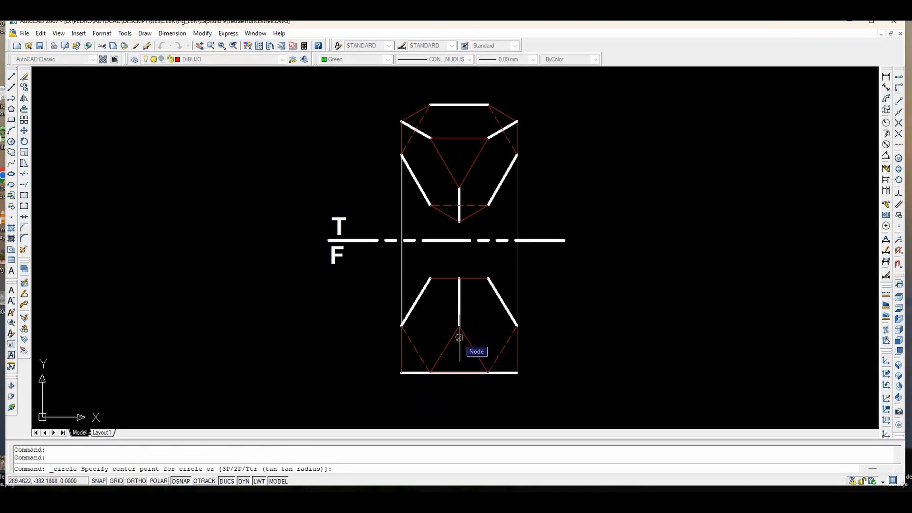
left_click(459, 337)
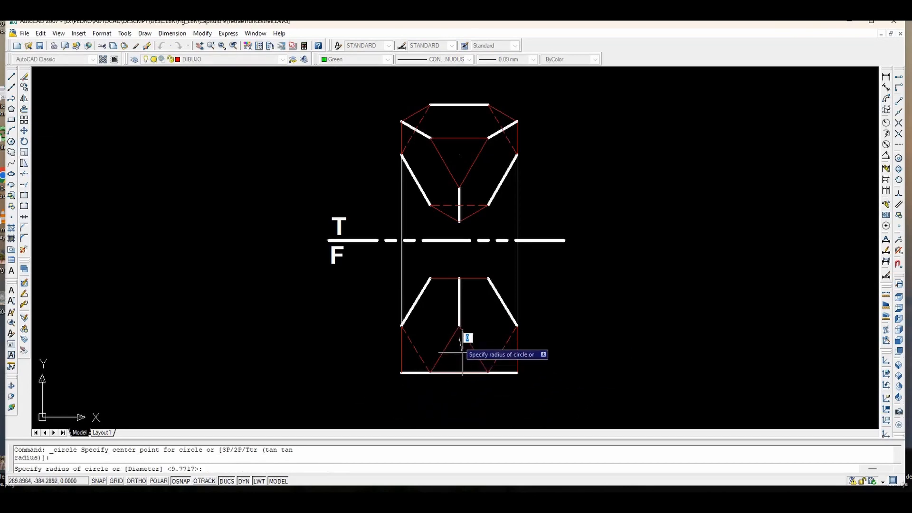
left_click(517, 374)
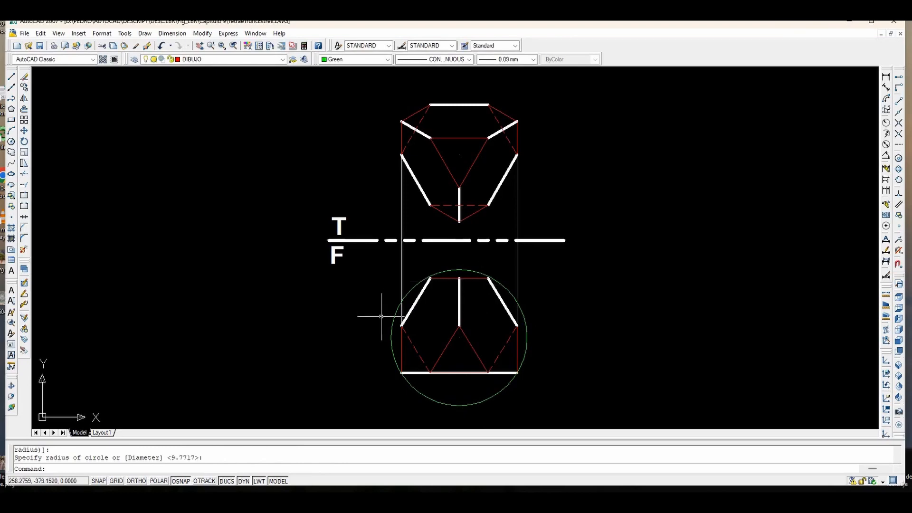
Draw a horizontal line across the truncated tetrahedron's top view between its left and right vertices, and erase it
left_click(12, 76)
left_click(402, 155)
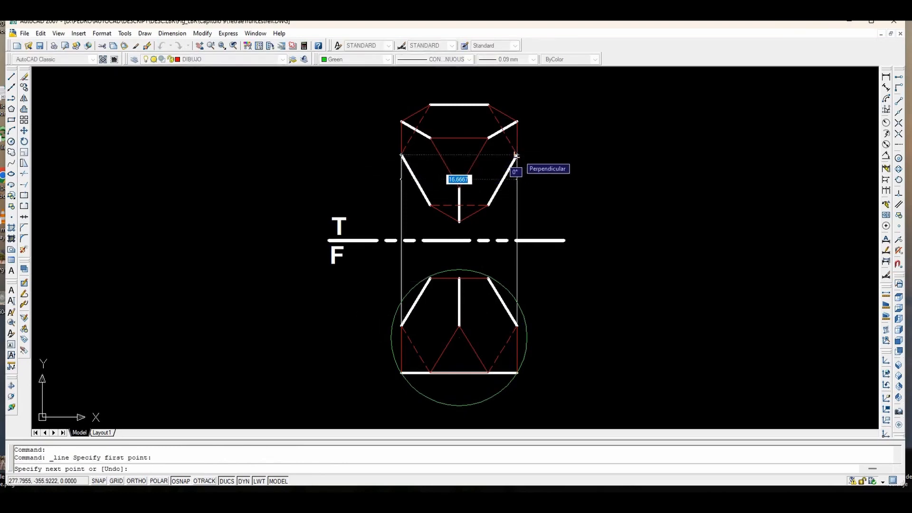
left_click(517, 155)
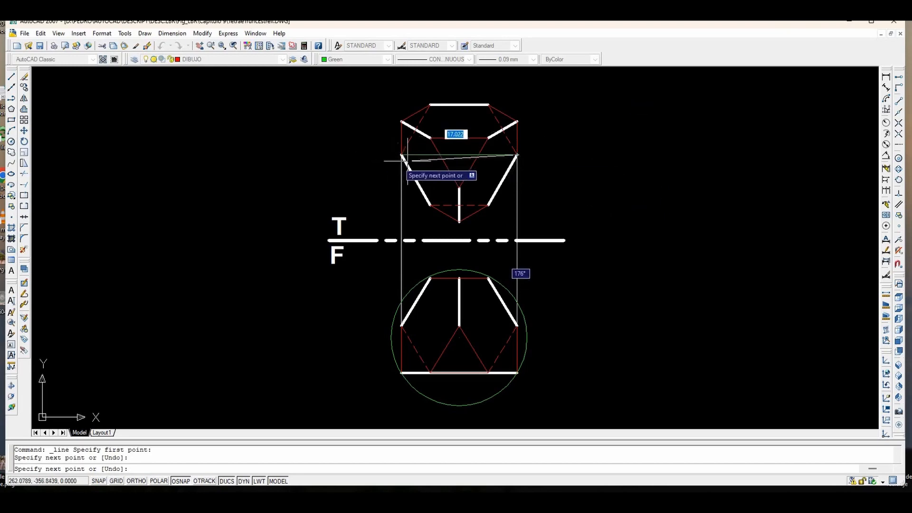
key("Return")
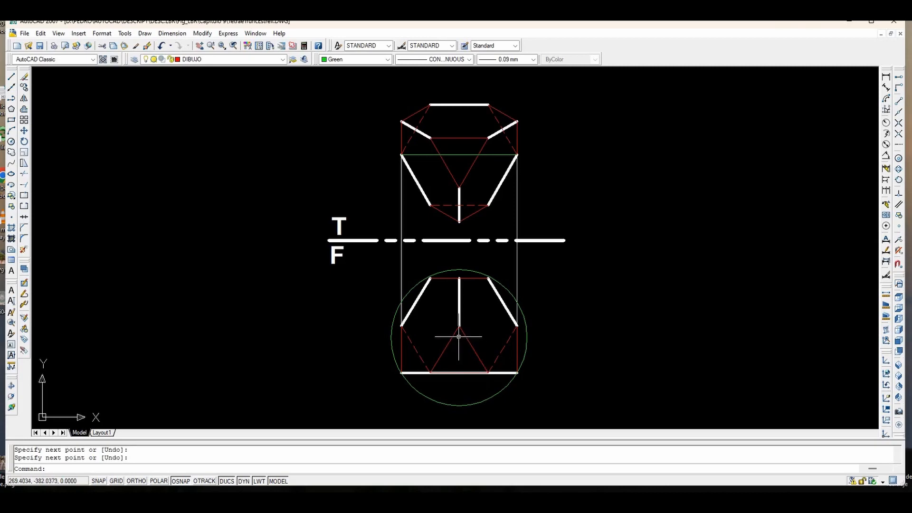
key("Delete")
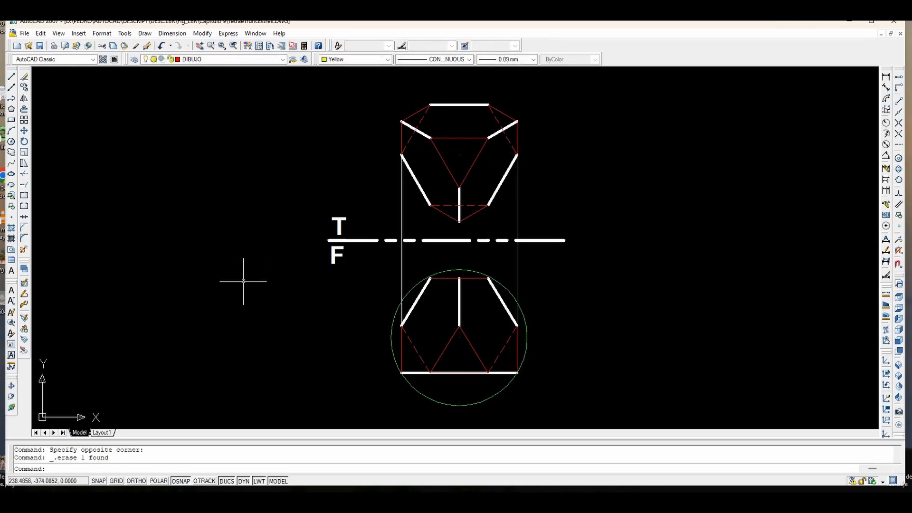
Draw a yellow circle in the front view, concentric with the green circle and touching the base edge
left_click(11, 142)
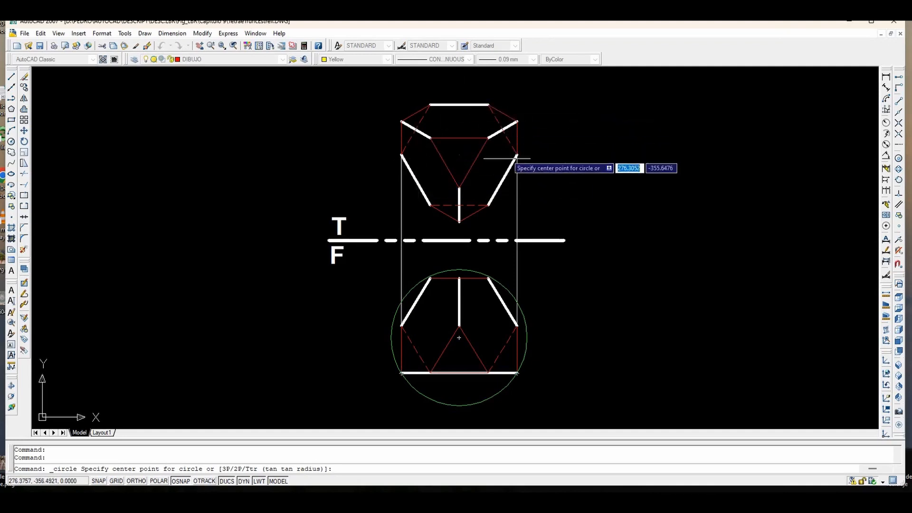
left_click(459, 337)
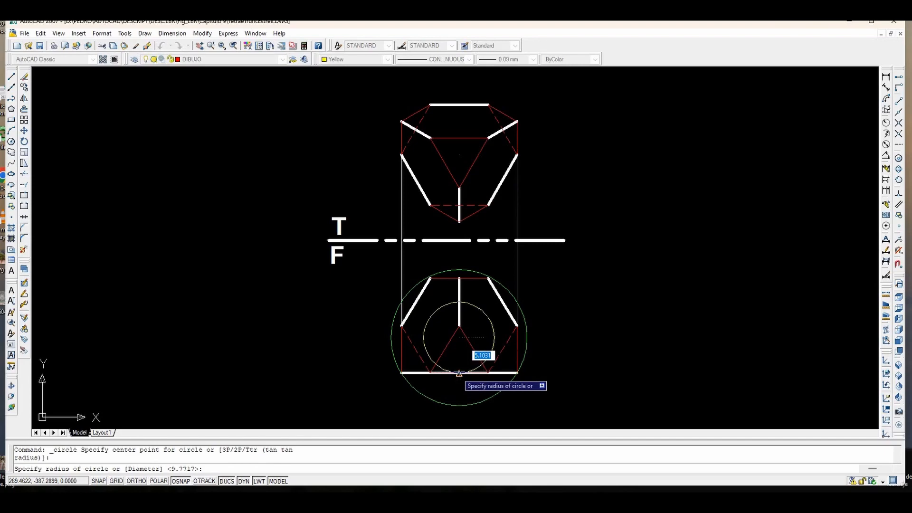
left_click(459, 373)
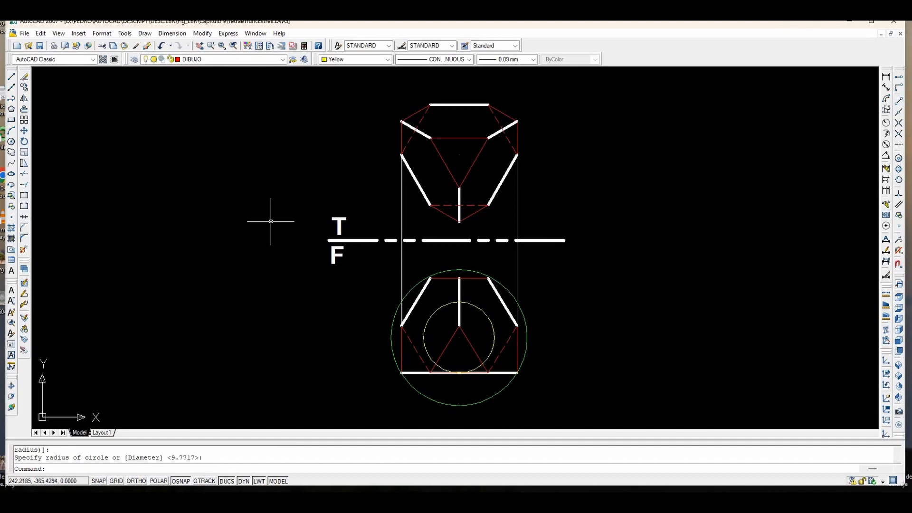
Copy the front view's yellow circle by its centre to the marked centre point of the top view
left_click(24, 87)
left_click(488, 356)
key("Return")
left_click(459, 338)
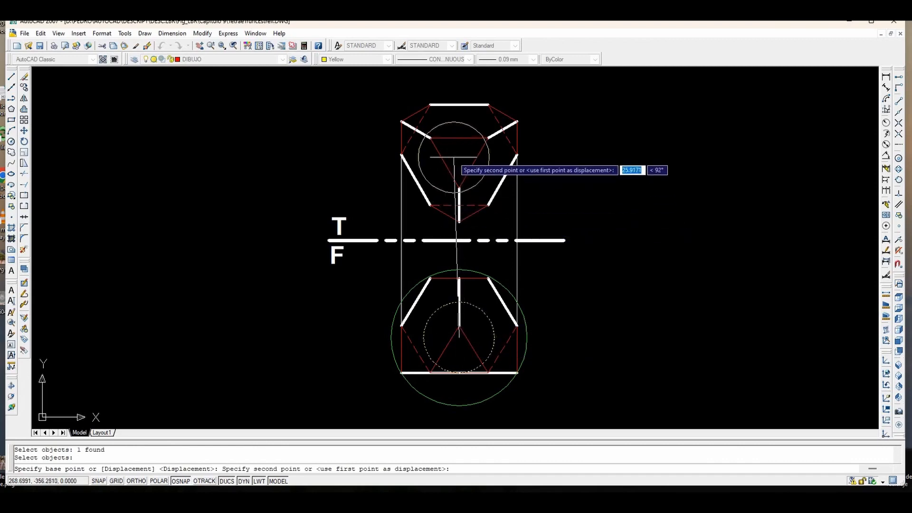
left_click(459, 155)
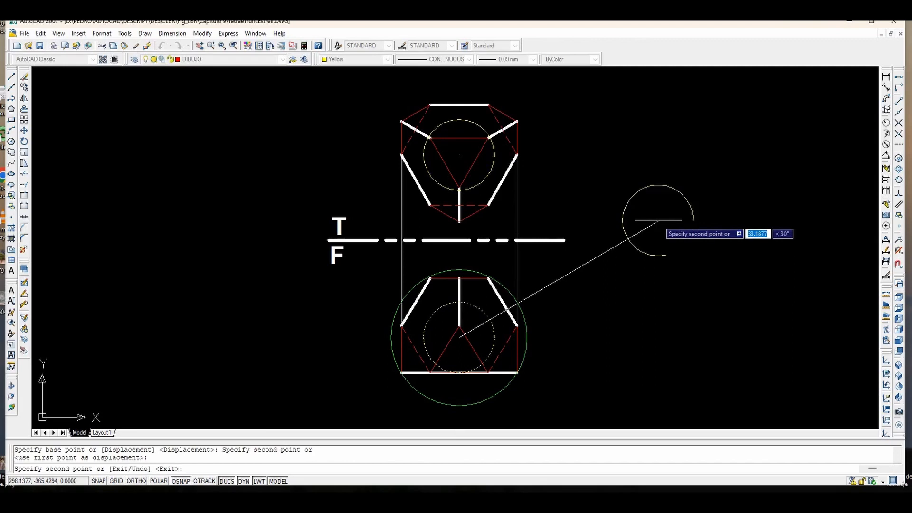
key("Return")
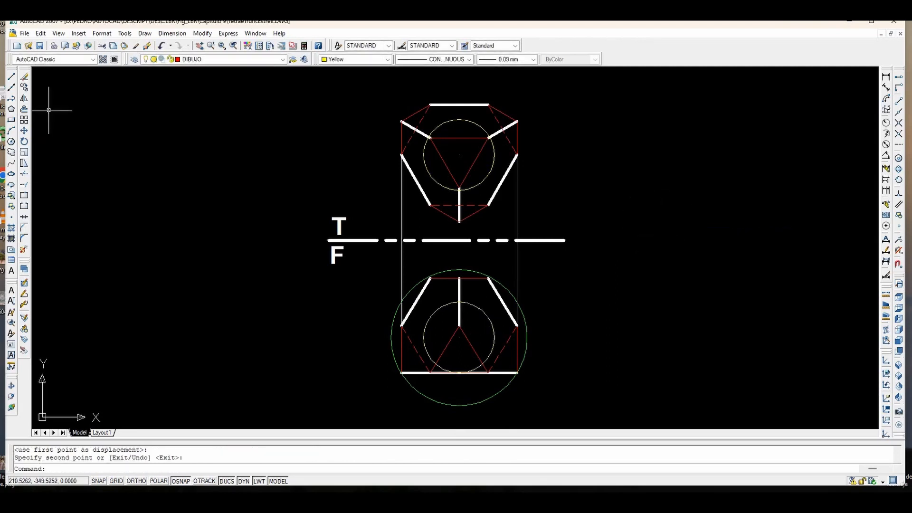
Copy the front view's green circle by its centre to the marked centre point of the top view
left_click(24, 87)
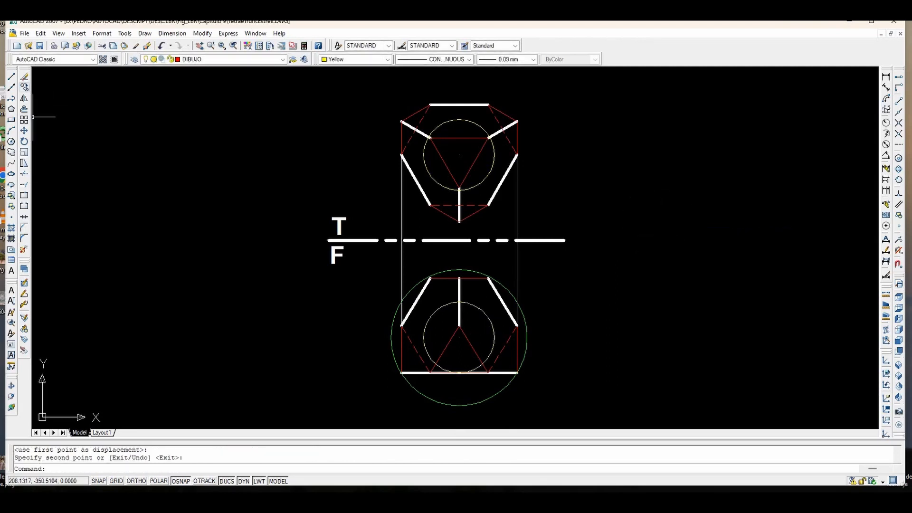
left_click(404, 298)
key("Return")
left_click(460, 338)
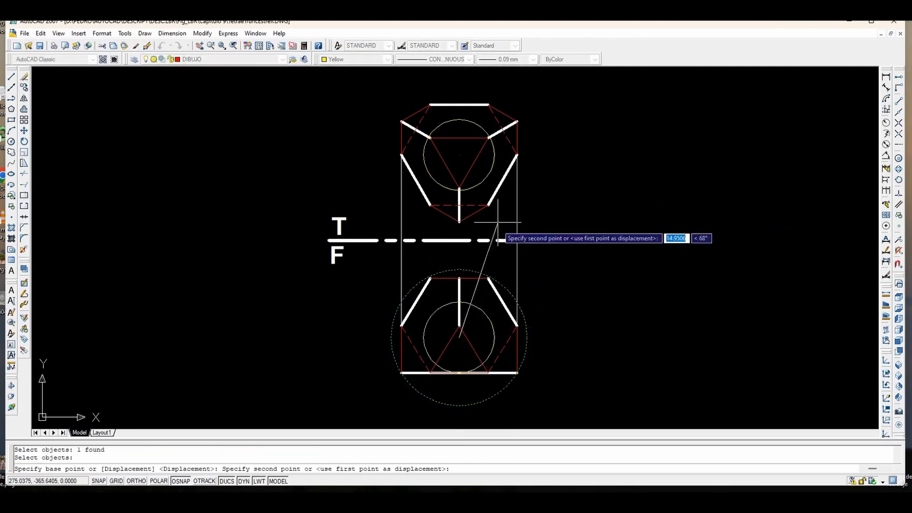
left_click(459, 155)
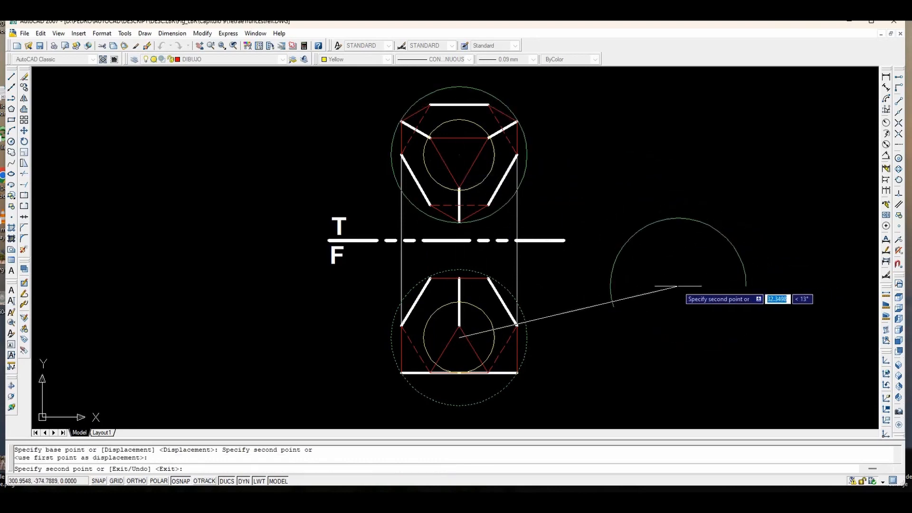
key("Return")
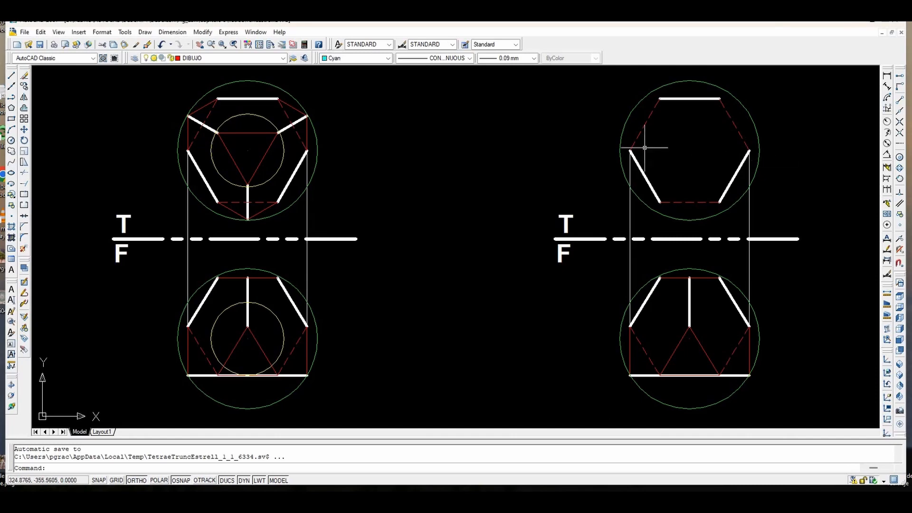
Draw the three cyan diagonals joining opposite vertices of the hexagon in the second drawing's top view
left_click(11, 76)
left_click(630, 151)
left_click(749, 151)
key("Return")
key("Return")
left_click(720, 98)
left_click(660, 203)
key("Return")
key("Return")
left_click(660, 98)
left_click(720, 202)
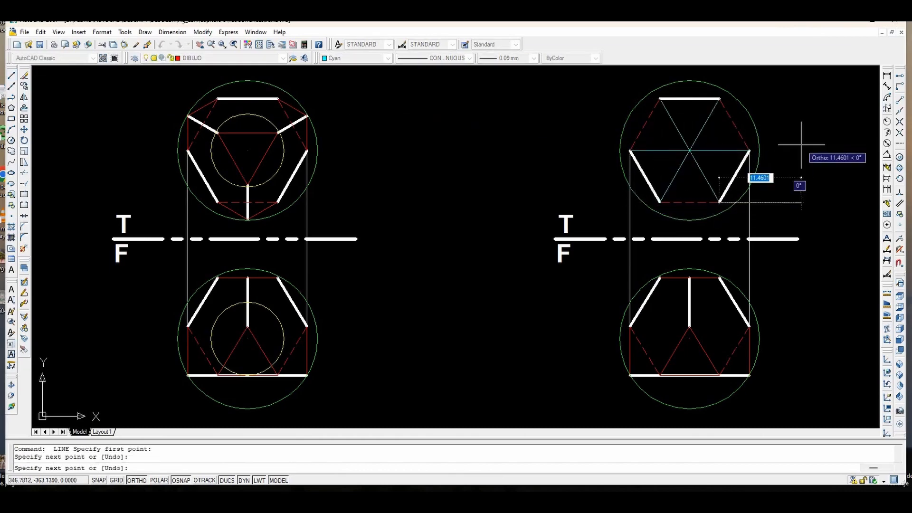
key("Return")
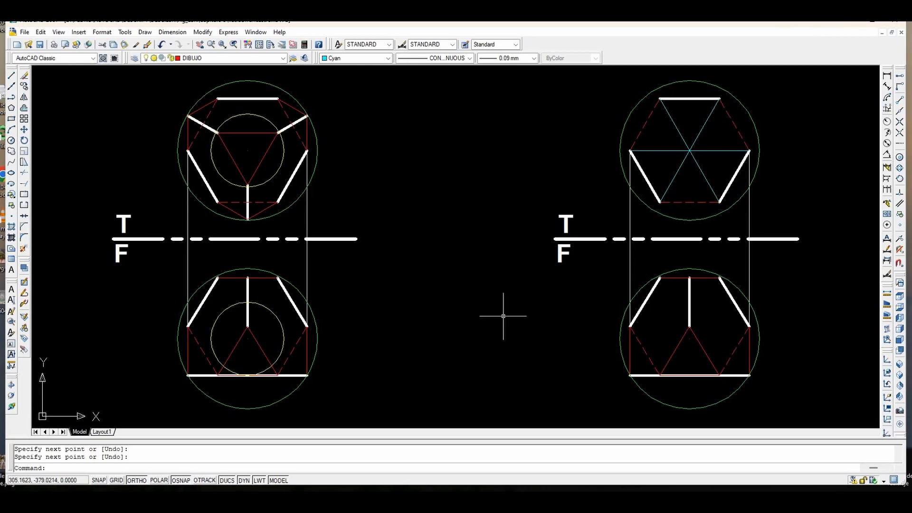
Draw cyan lines in the second front view from the base's left end to the circle's lowest point and up to the adjacent base vertex
key("Return")
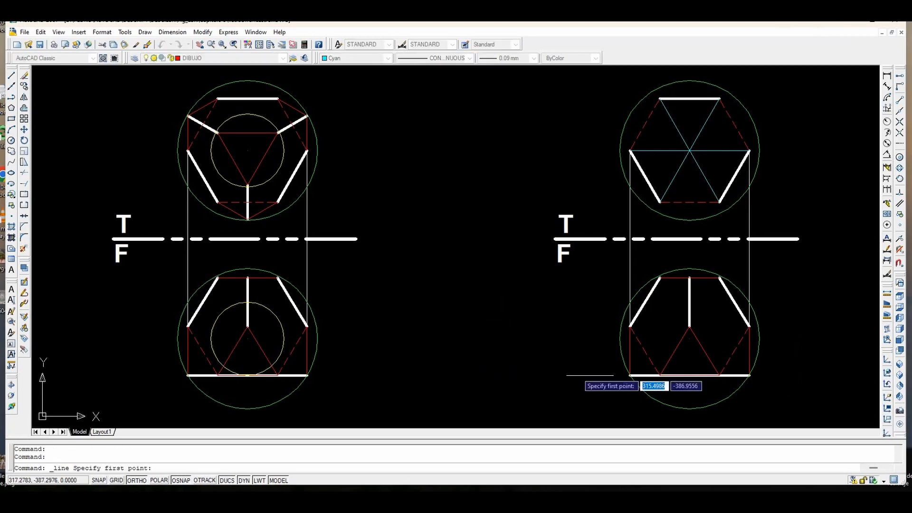
left_click(629, 375)
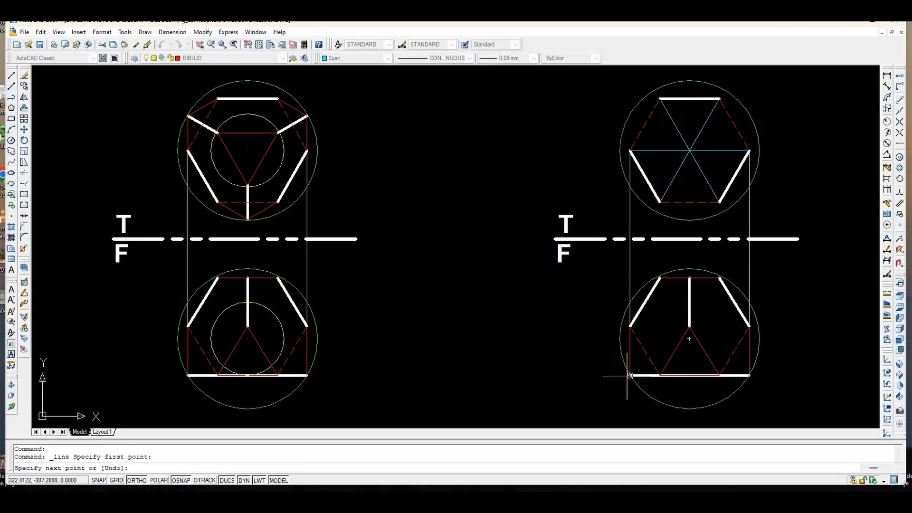
left_click(689, 409)
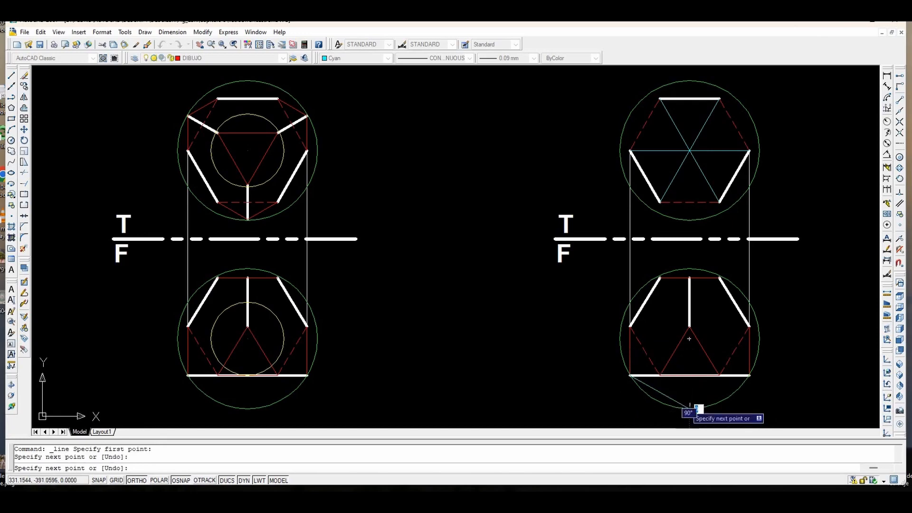
left_click(660, 375)
key("Return")
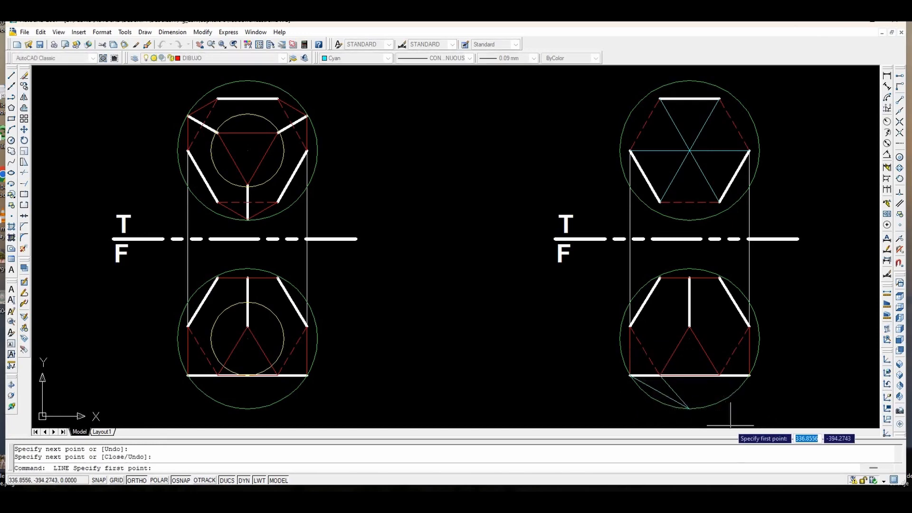
Draw the matching cyan lines from the base's right end to the circle's lowest point and up to its adjacent base vertex
key("Return")
left_click(749, 376)
left_click(689, 408)
left_click(720, 376)
key("Return")
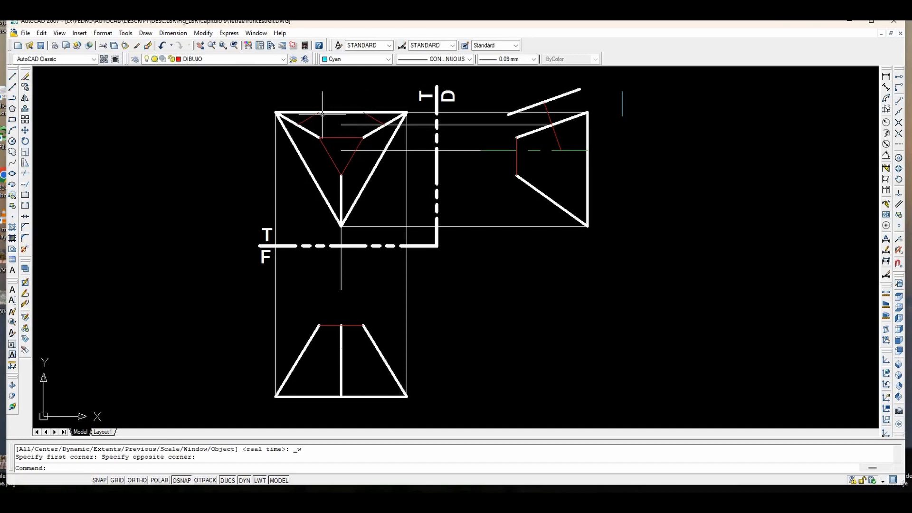
Offset the T/F fold line into the front view by the pyramid apex's distance from the T/D fold line
middle_click_drag(339, 131, 369, 142)
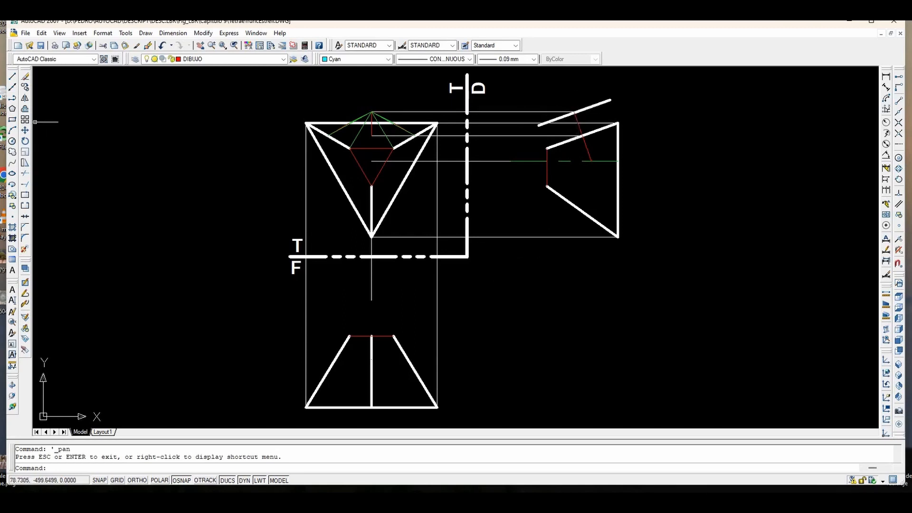
left_click(25, 109)
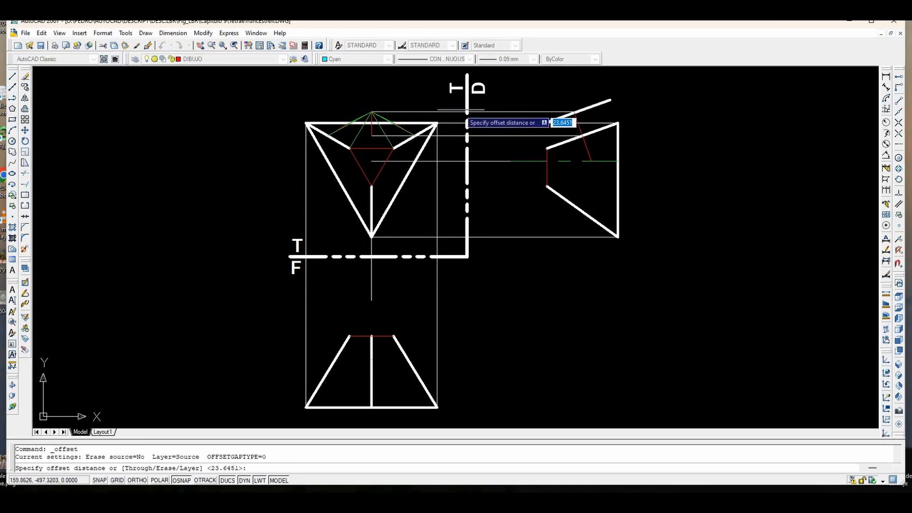
left_click(457, 111)
left_click(575, 115)
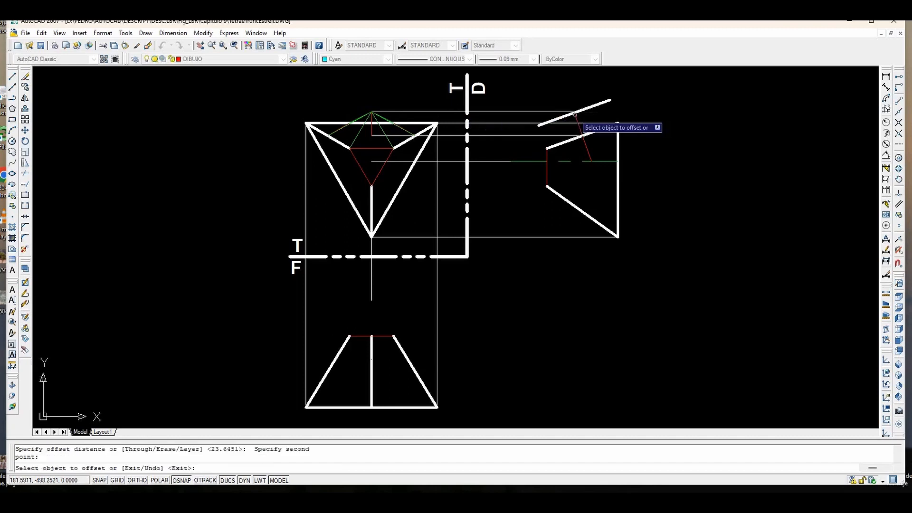
left_click(386, 257)
left_click(511, 330)
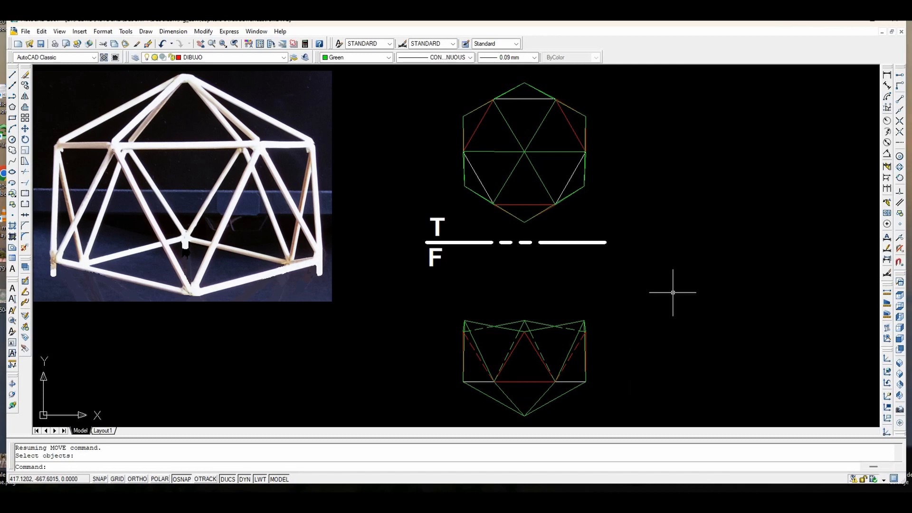
Draw a yellow circle in view D, concentric with the outer circle and passing through the midpoint of the green pyramid edge
middle_click_drag(585, 371, 564, 383)
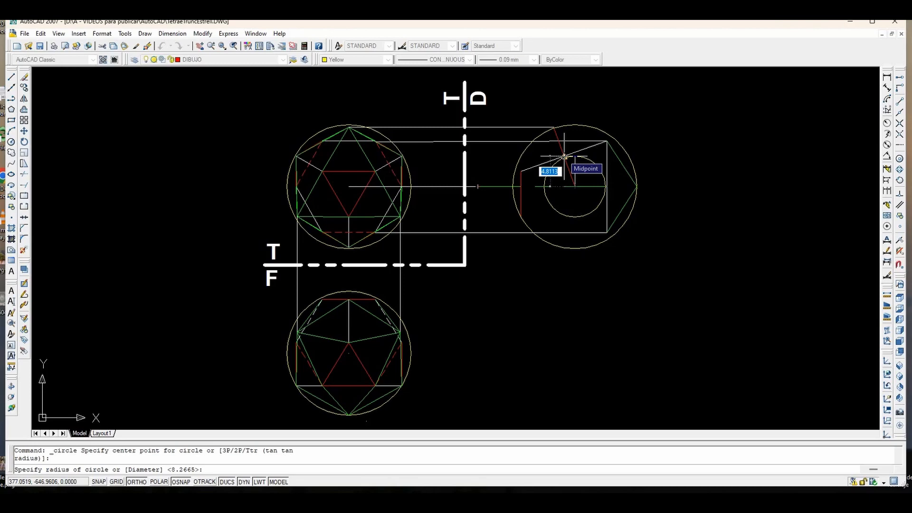
left_click(623, 164)
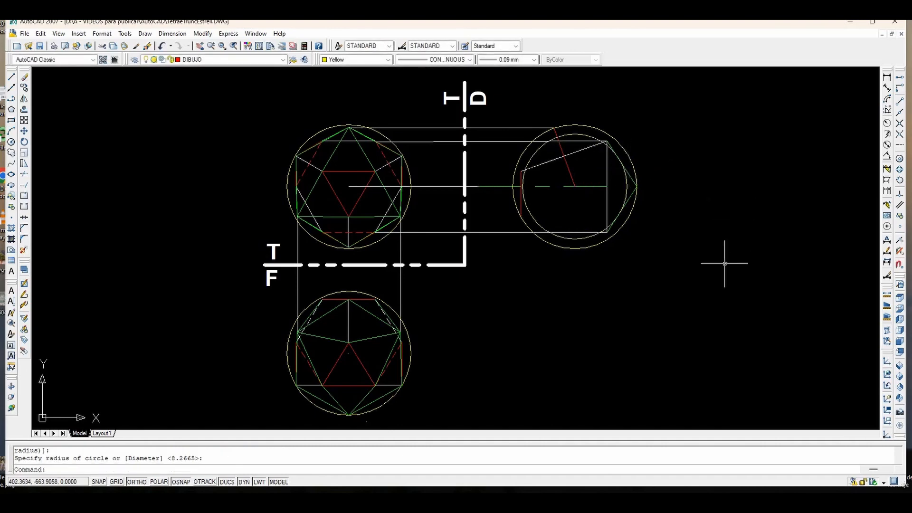